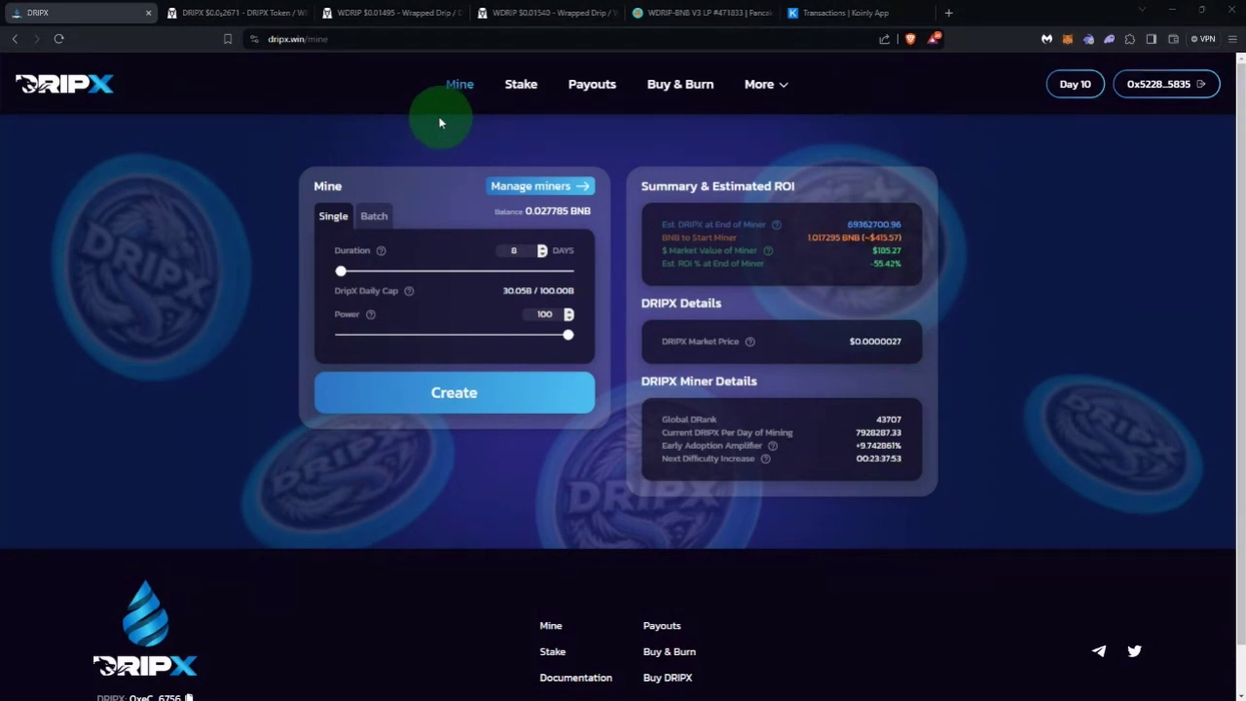
# - Switch from the DRIPX mine page to the DEX Screener DRIPX/WBNB price chart tab
pyautogui.click(216, 14)
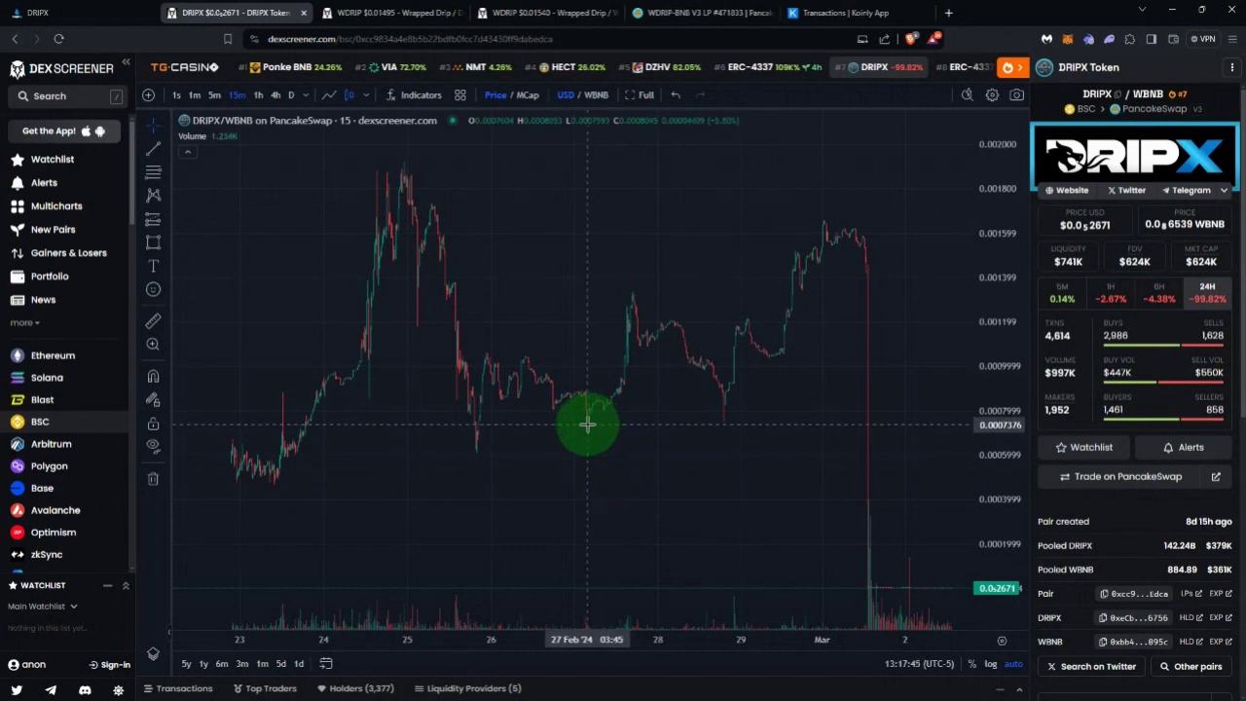
# - Draw a rectangle over the 25 Feb–1 Mar DRIPX/WBNB range (about 0.00058–0.00166) and reselect it
pyautogui.hotkey('alt', 'shift', 'r')
pyautogui.moveTo(468, 458); pyautogui.dragTo(882, 221)
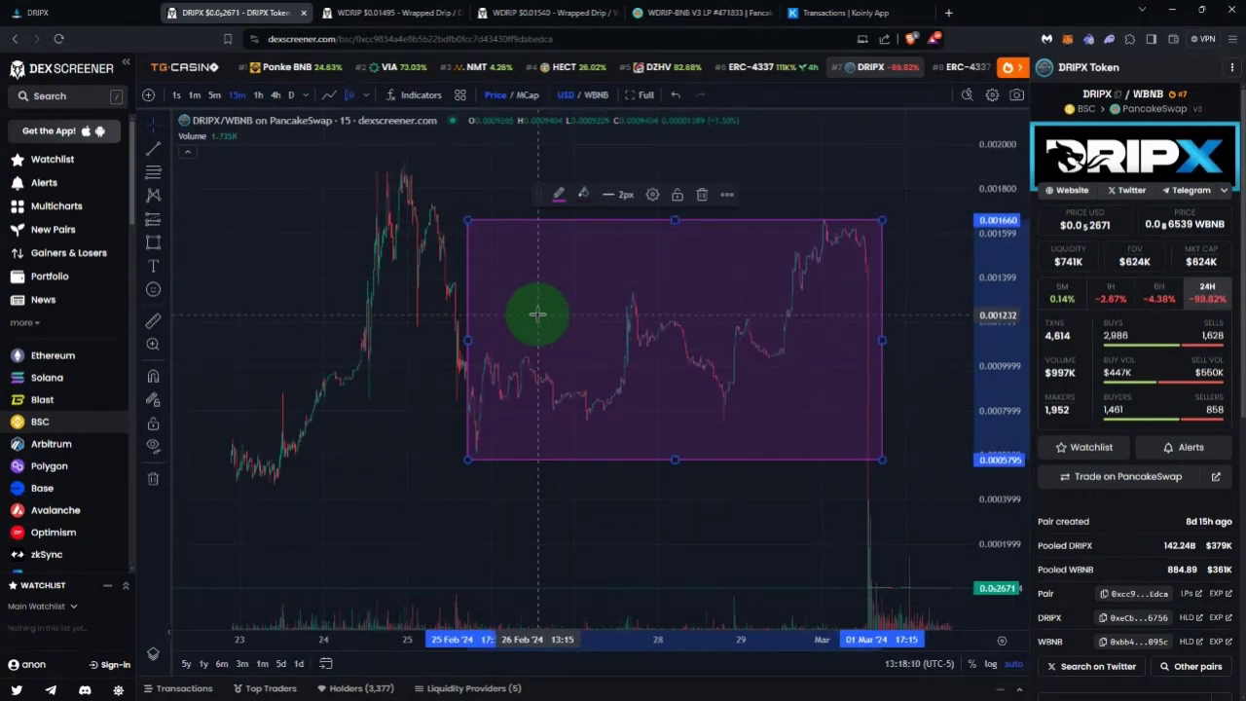
pyautogui.click(570, 503)
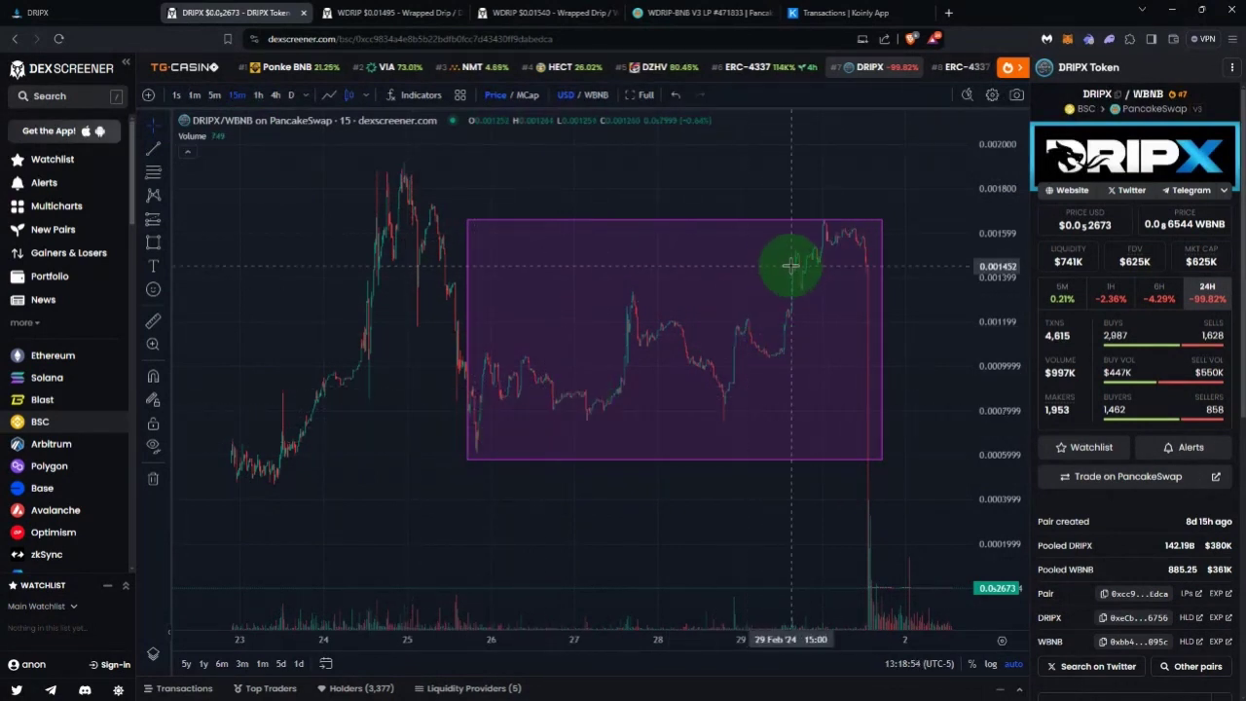
pyautogui.click(826, 222)
pyautogui.click(823, 194)
pyautogui.click(826, 223)
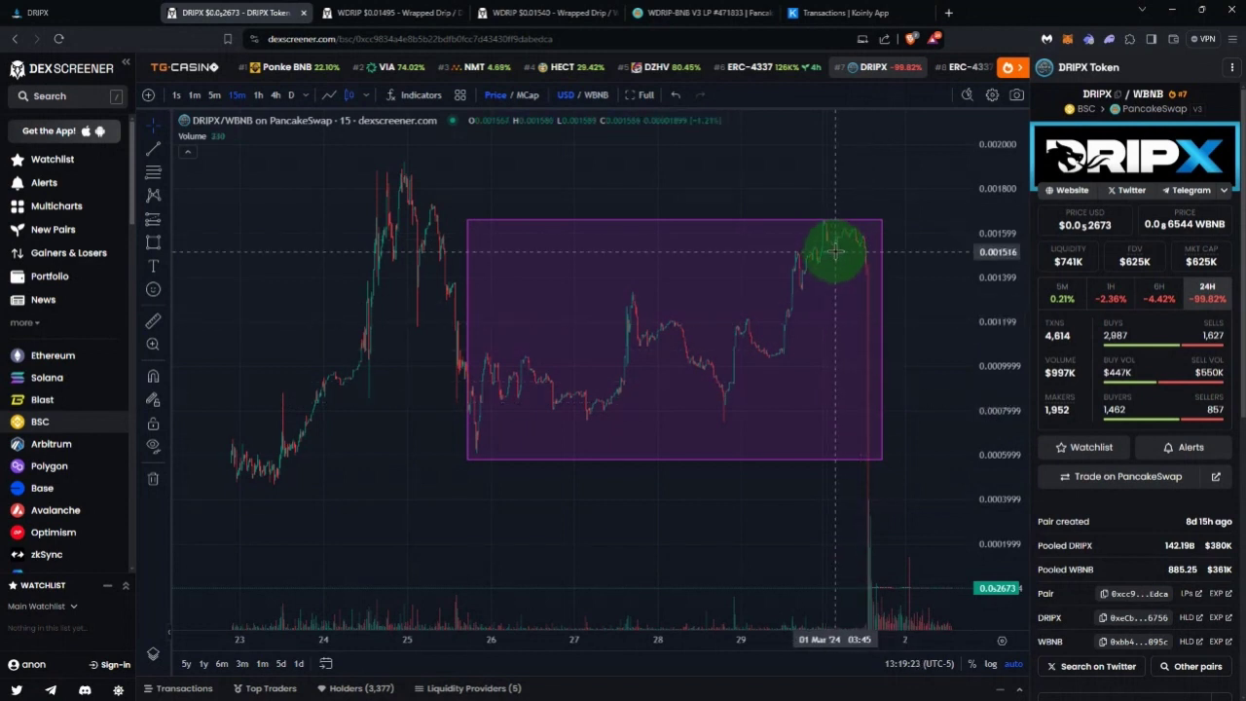
# - Drag the rectangle's bottom-right corner and top edge so it spans roughly 0.00058 to 0.00166
pyautogui.click(869, 385)
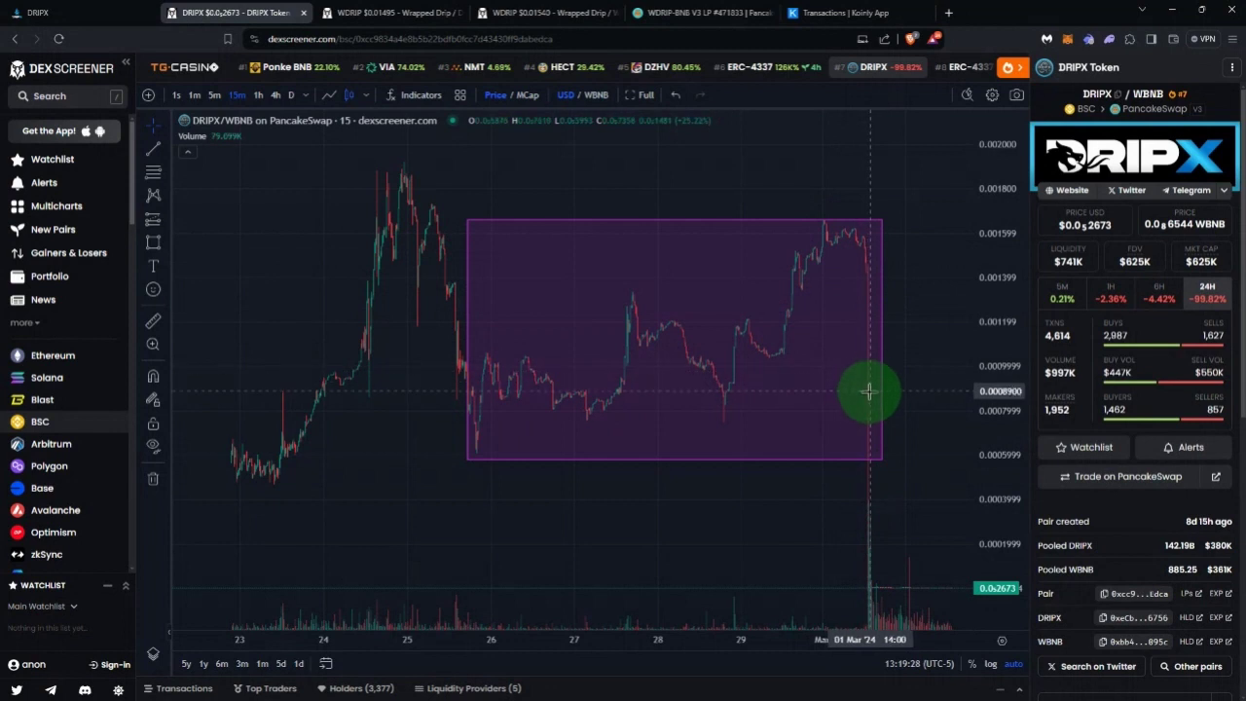
pyautogui.moveTo(869, 465); pyautogui.dragTo(873, 468)
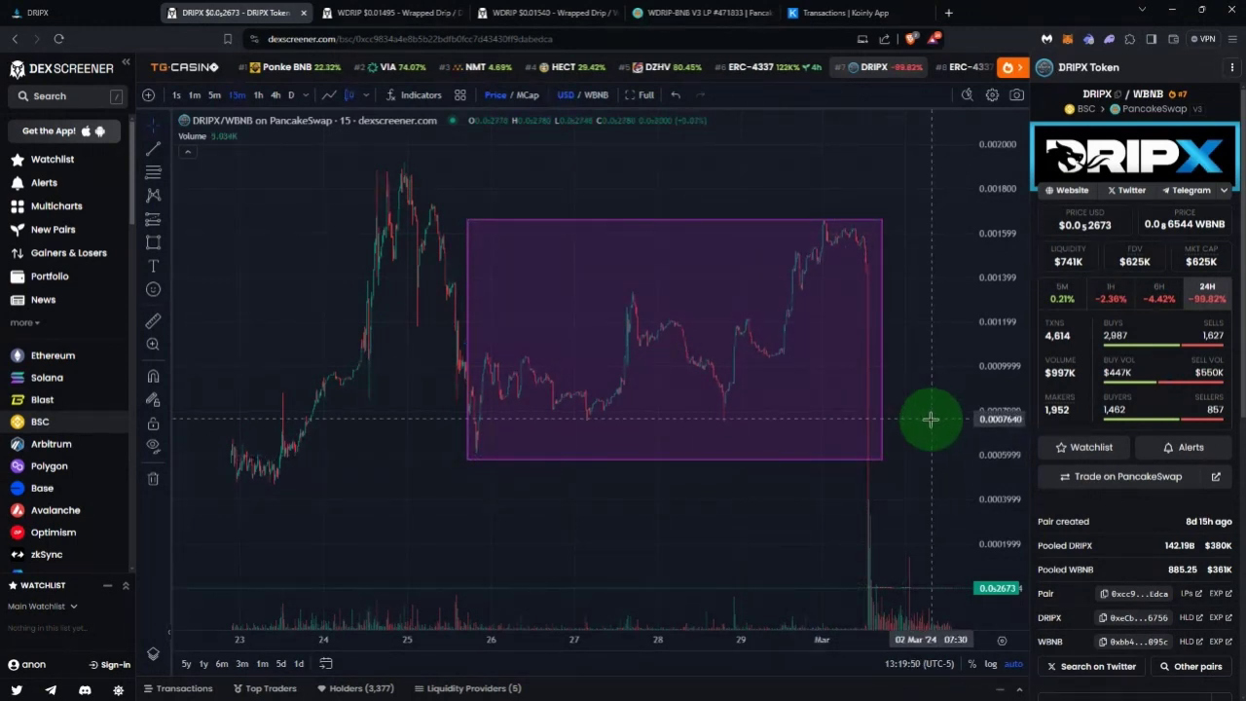
pyautogui.moveTo(873, 470); pyautogui.dragTo(866, 467)
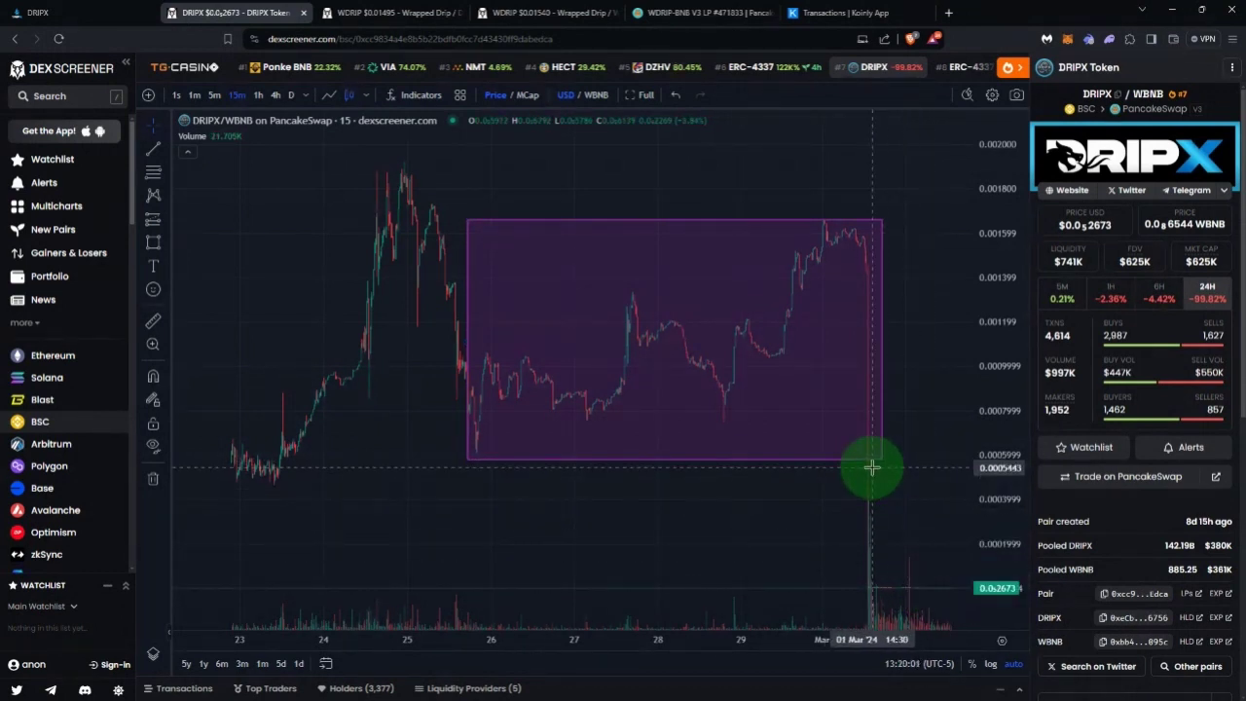
pyautogui.moveTo(871, 468); pyautogui.dragTo(849, 229)
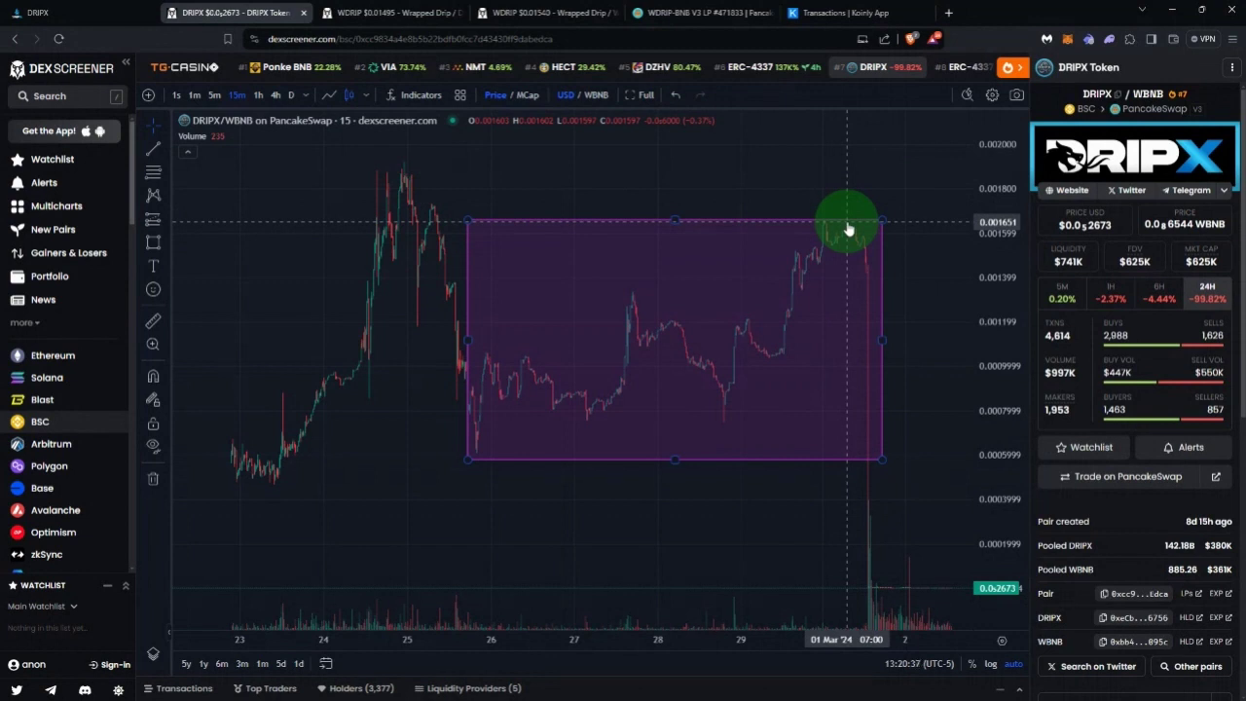
pyautogui.moveTo(849, 230); pyautogui.dragTo(849, 227)
pyautogui.moveTo(848, 226); pyautogui.dragTo(932, 32)
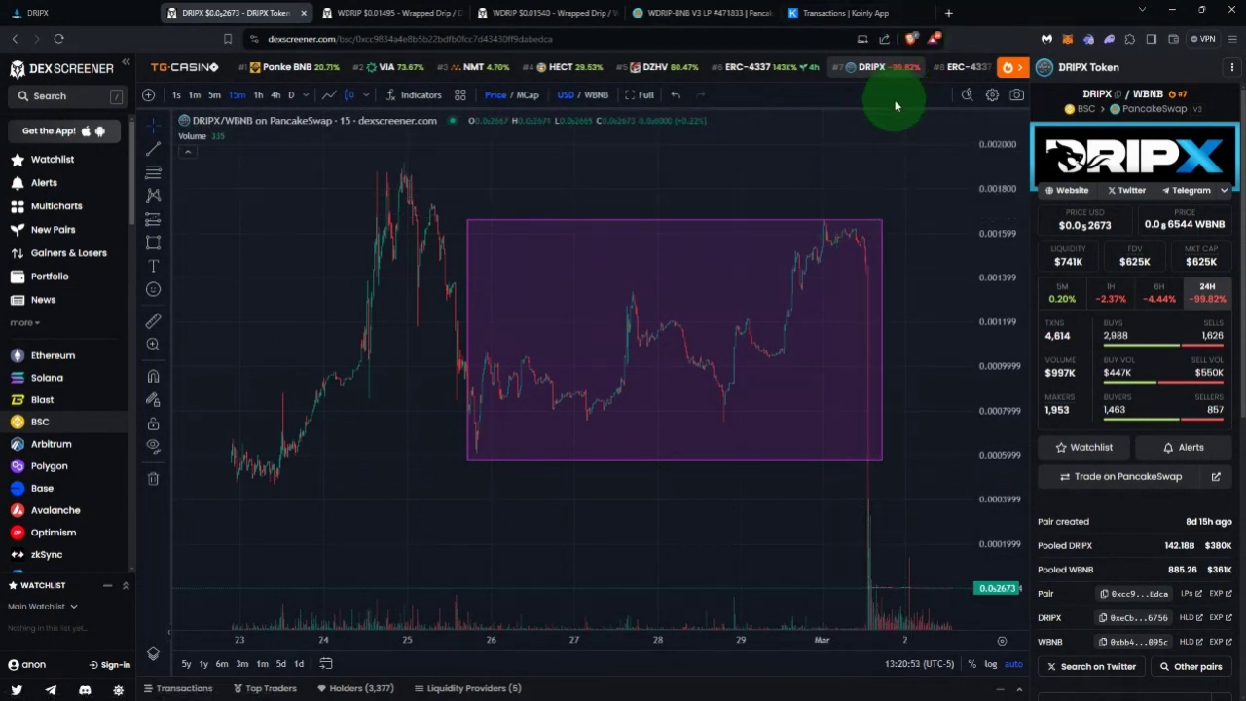
pyautogui.click(849, 221)
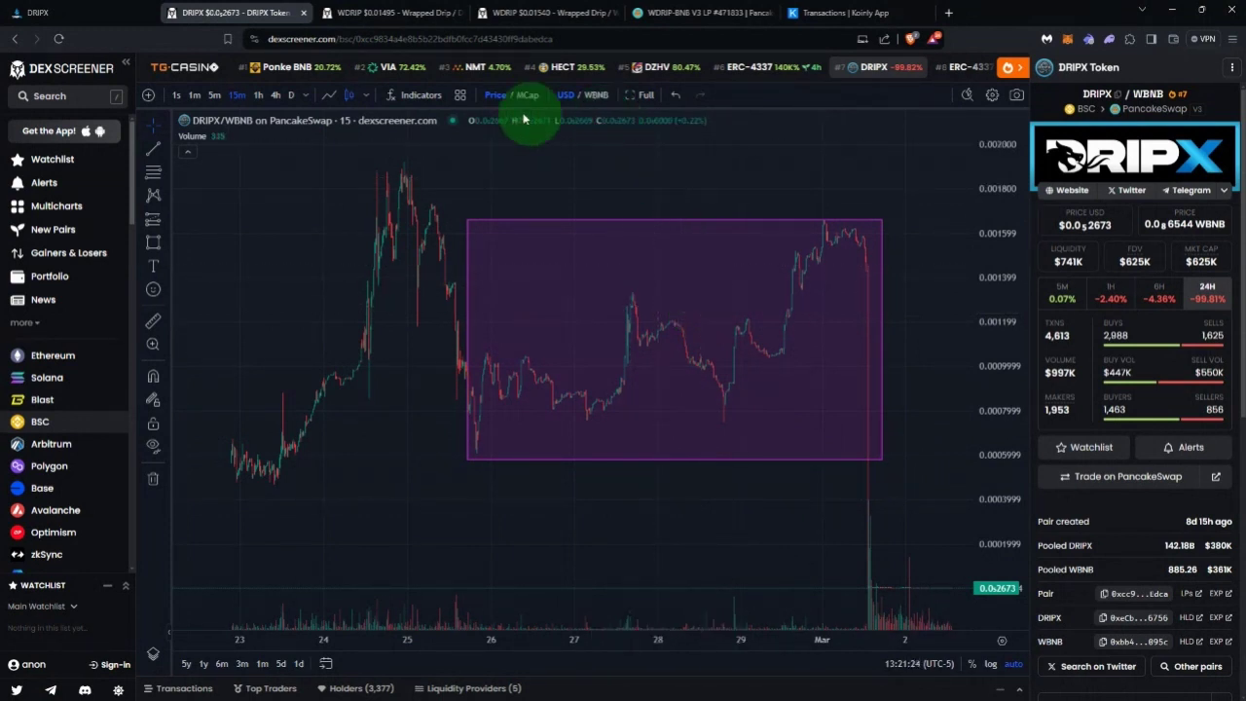
# - Go through the WDRIP/DRIPX tab to the WDRIP/WBNB chart priced at $0.01540
pyautogui.click(394, 12)
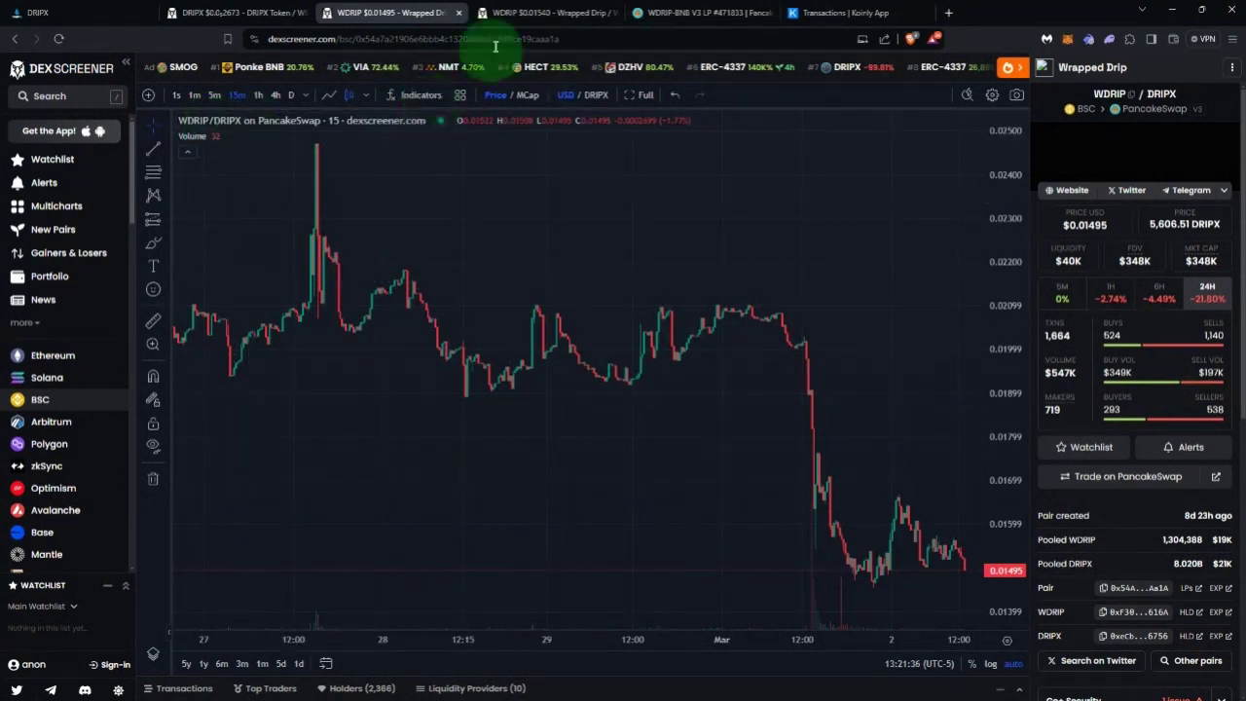
pyautogui.click(526, 14)
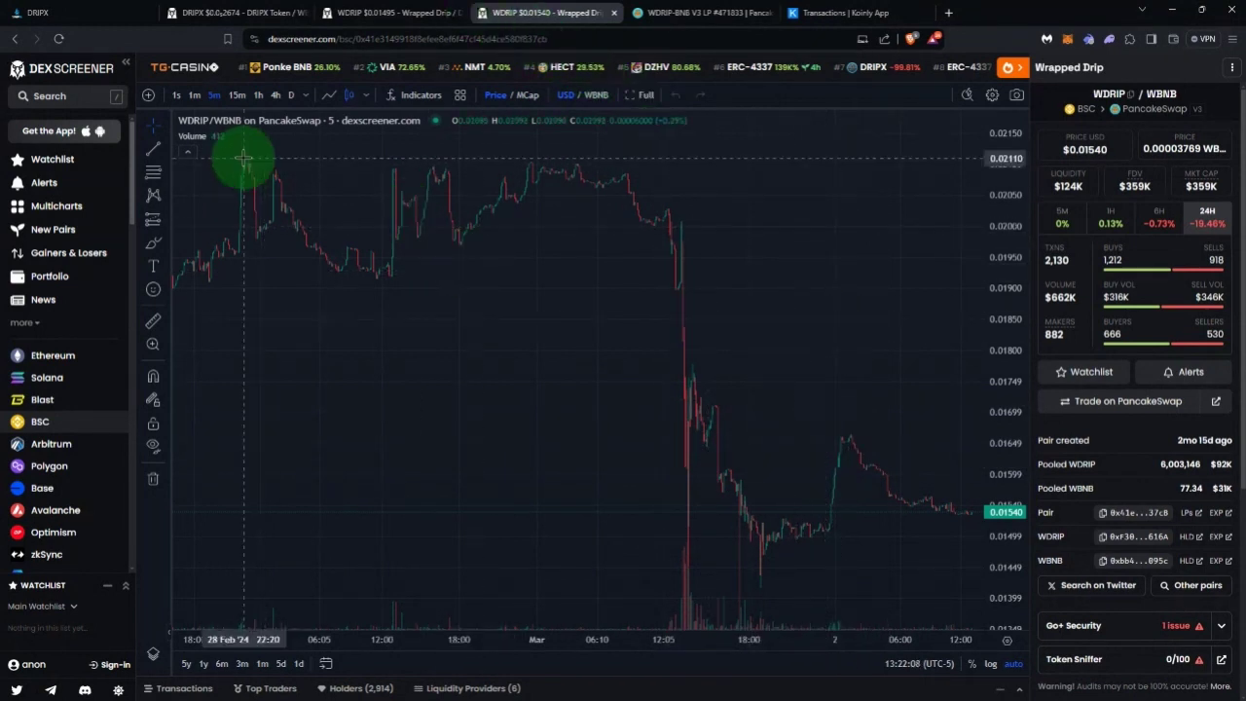
# - Measure the WDRIP/WBNB swings above and below the 0.01540 price on the latest candles, then clear the ruler
pyautogui.scroll(3, 244, 156)
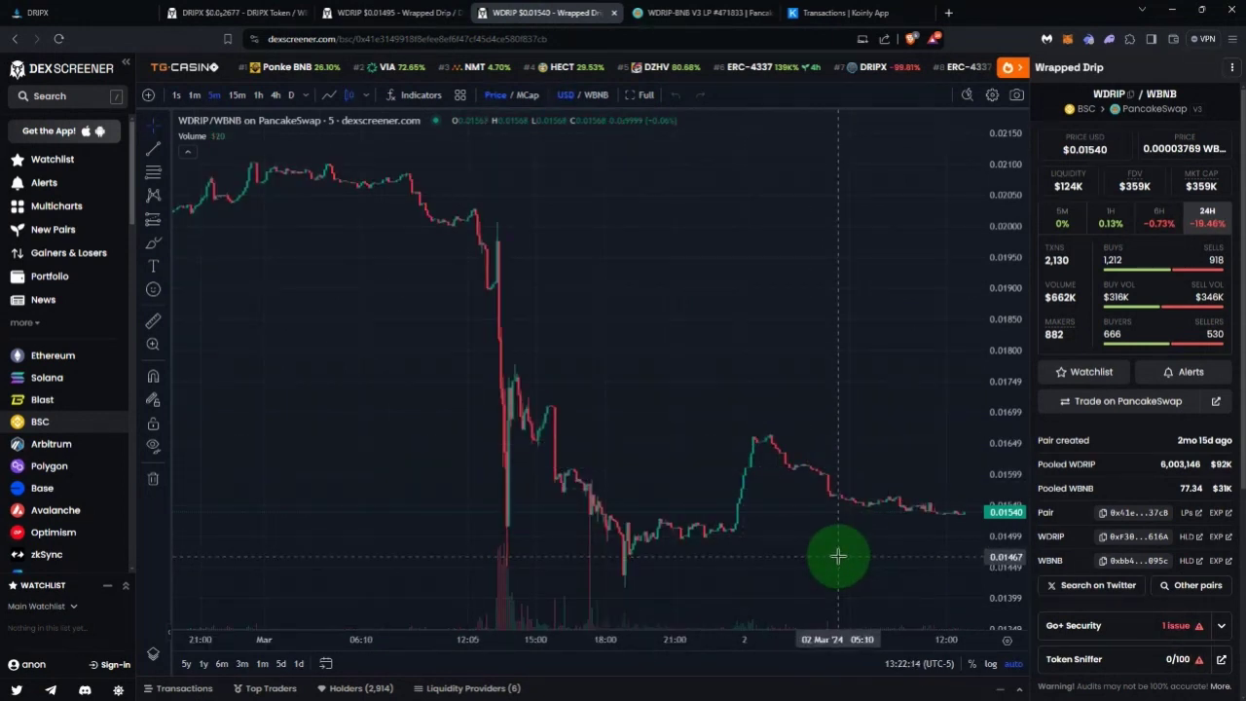
pyautogui.moveTo(834, 556); pyautogui.dragTo(723, 537)
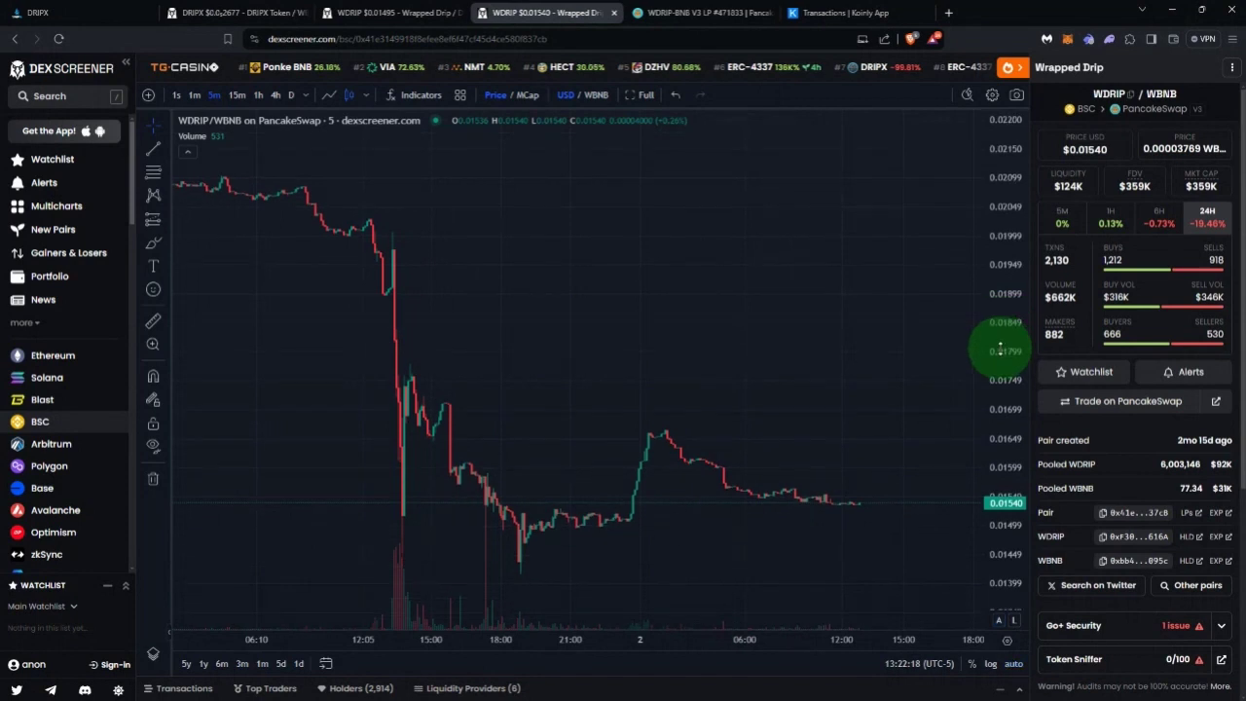
pyautogui.moveTo(993, 345); pyautogui.dragTo(697, 584)
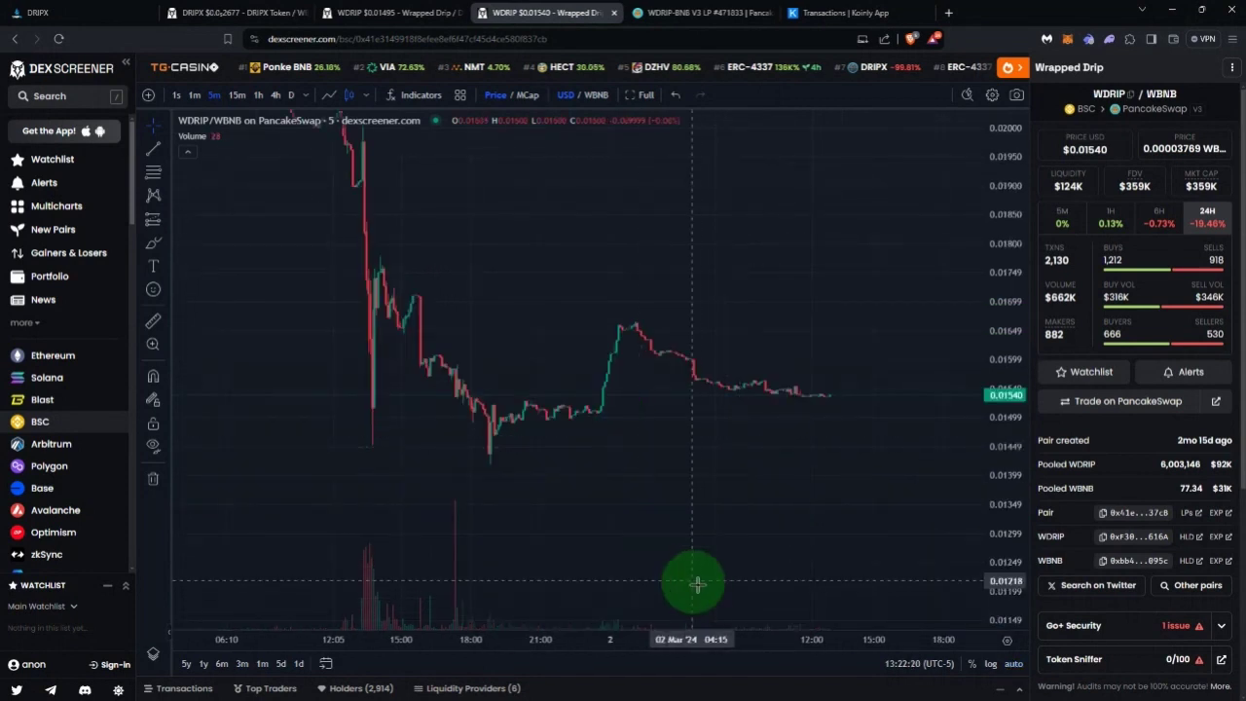
pyautogui.click(154, 322)
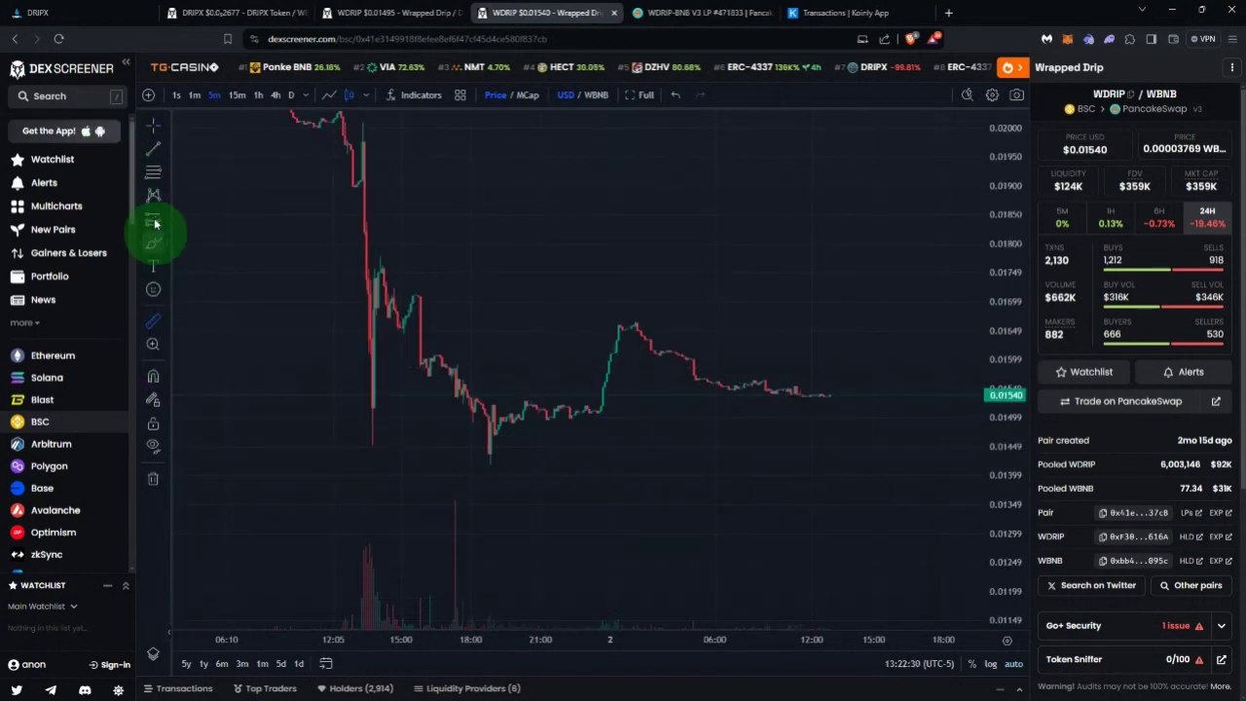
pyautogui.click(832, 396)
pyautogui.moveTo(831, 395); pyautogui.dragTo(377, 256)
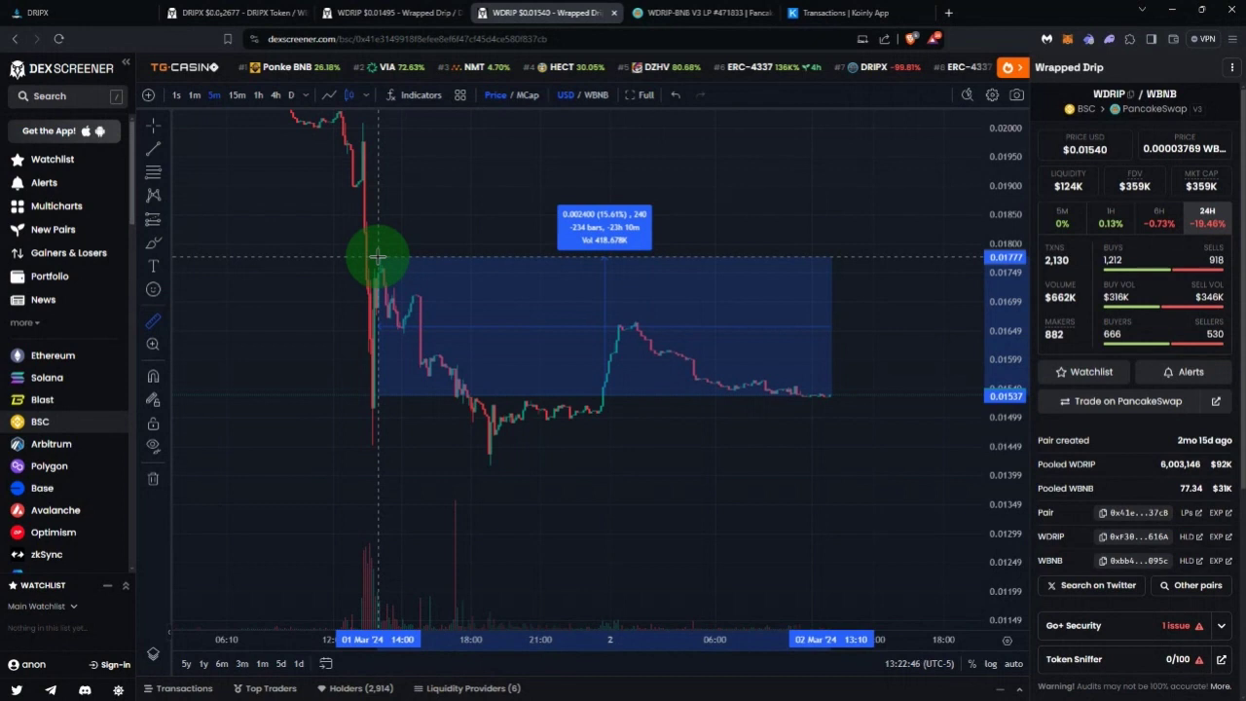
pyautogui.moveTo(378, 256); pyautogui.dragTo(451, 466)
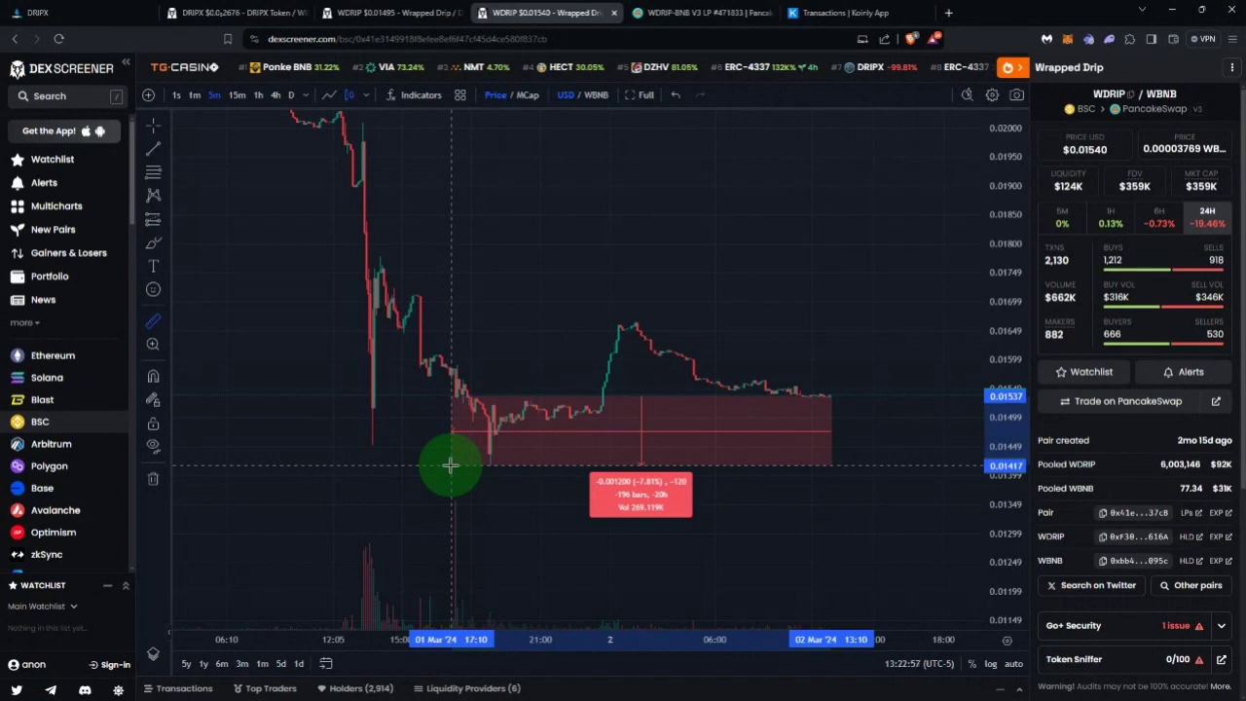
pyautogui.moveTo(450, 466); pyautogui.dragTo(902, 533)
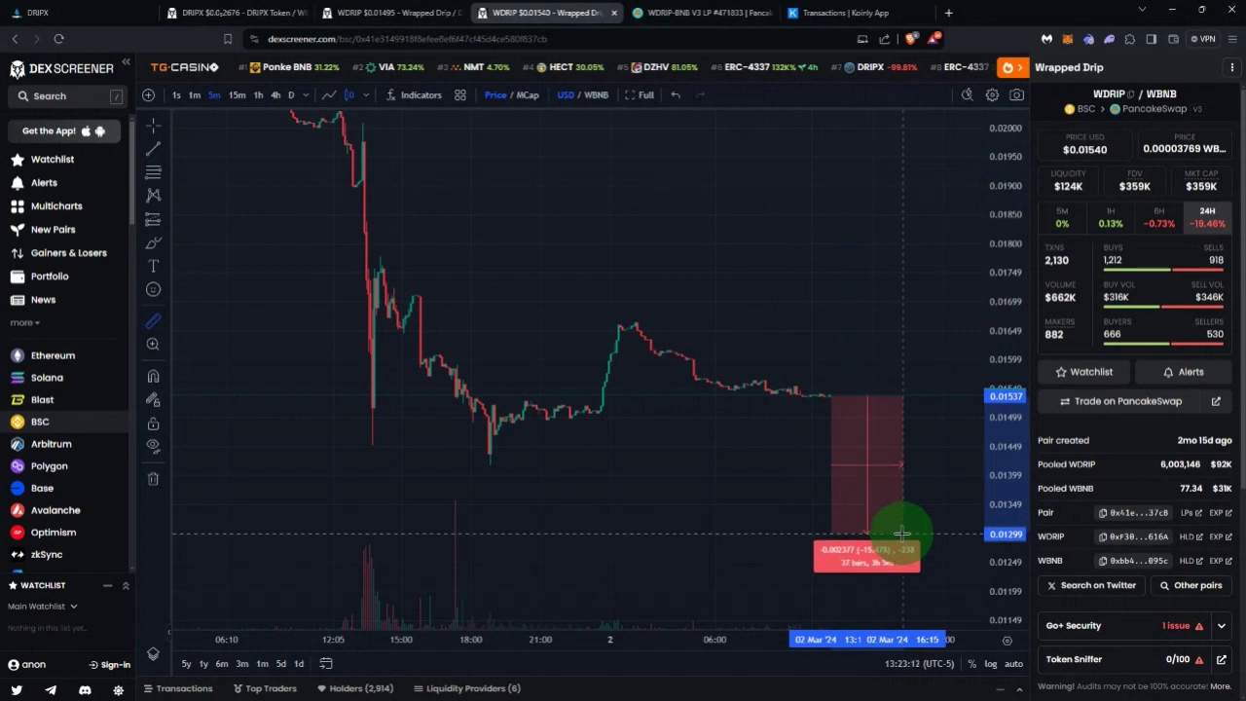
pyautogui.click(903, 520)
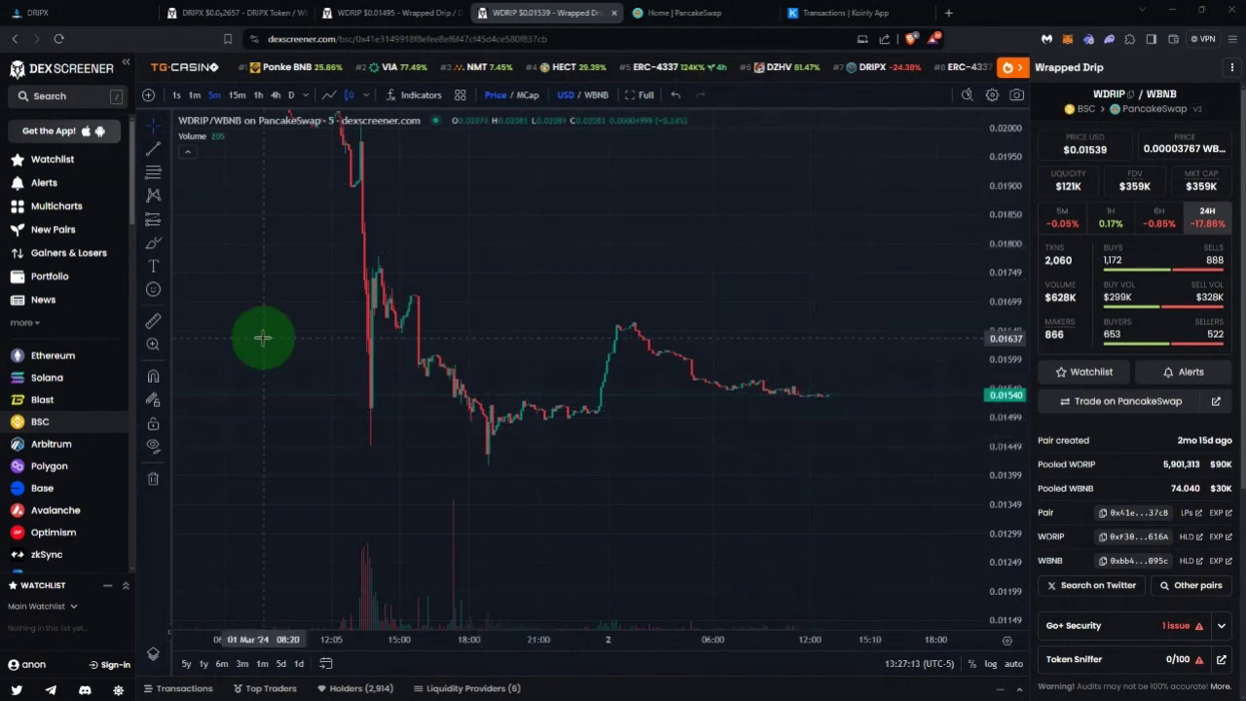
# - Measure about 10% up from the last candle and add a rectangle spanning roughly 0.01412 to 0.02017
pyautogui.click(153, 320)
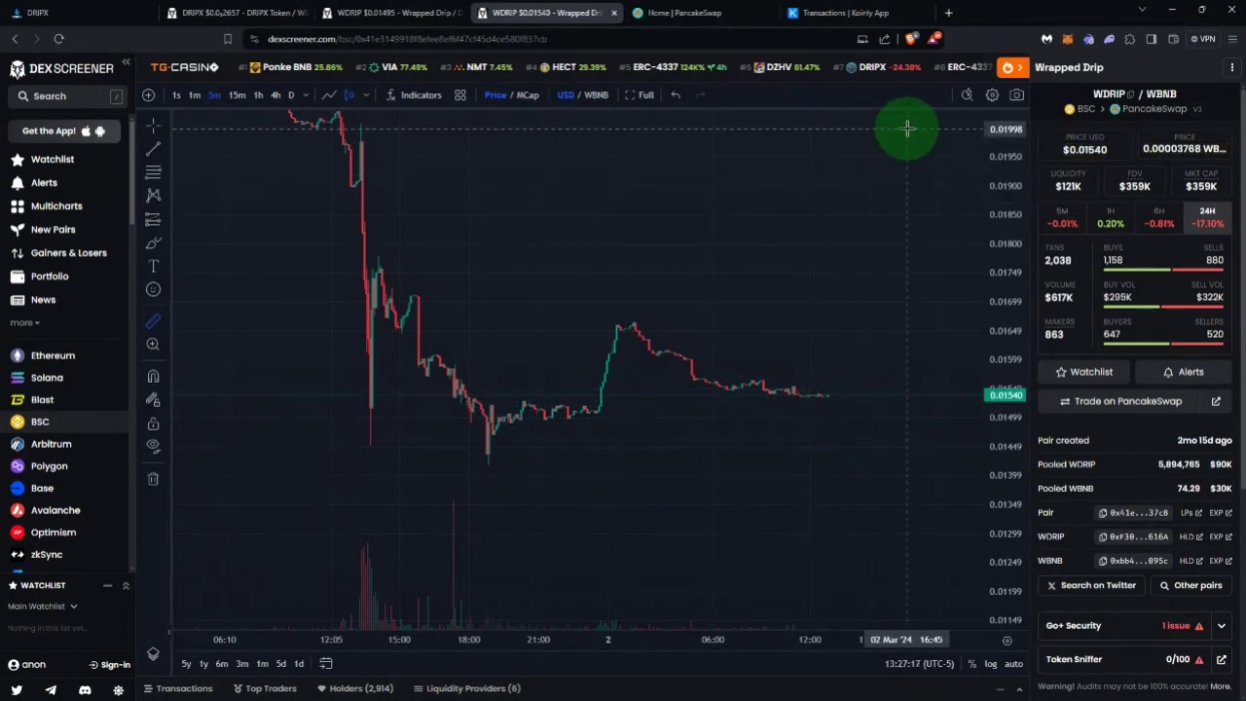
pyautogui.click(827, 395)
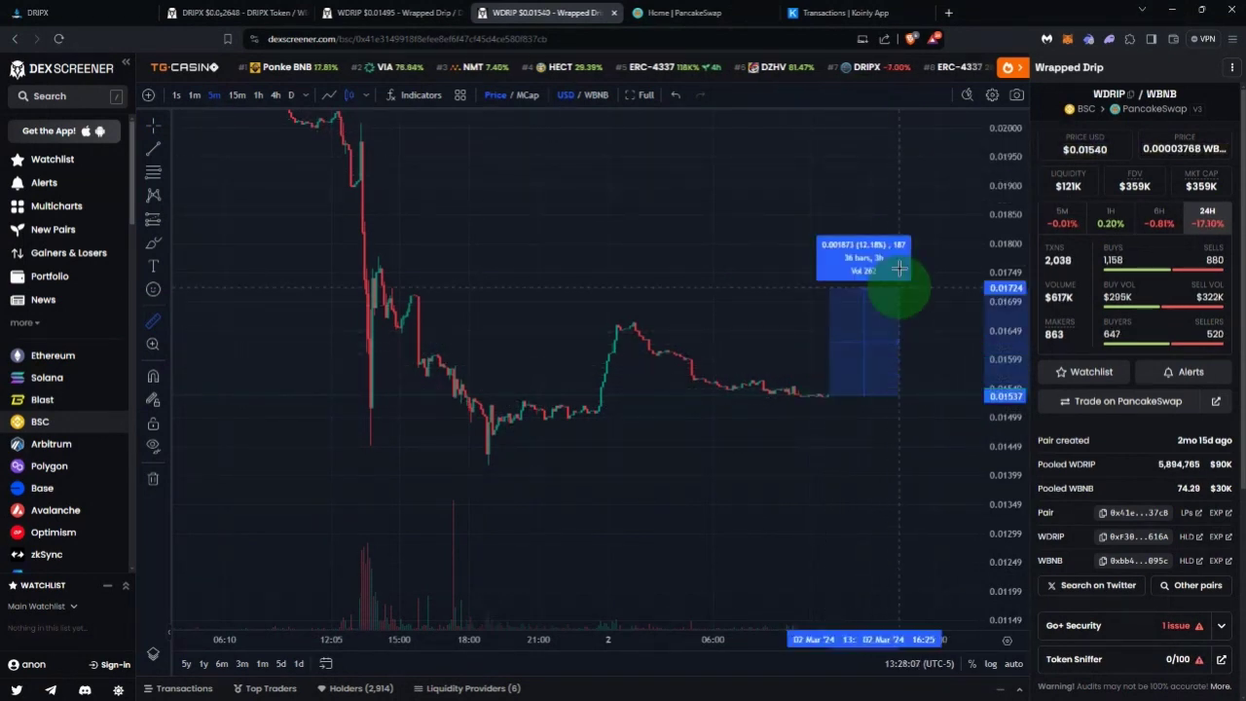
pyautogui.moveTo(852, 306); pyautogui.dragTo(874, 321)
pyautogui.click(875, 322)
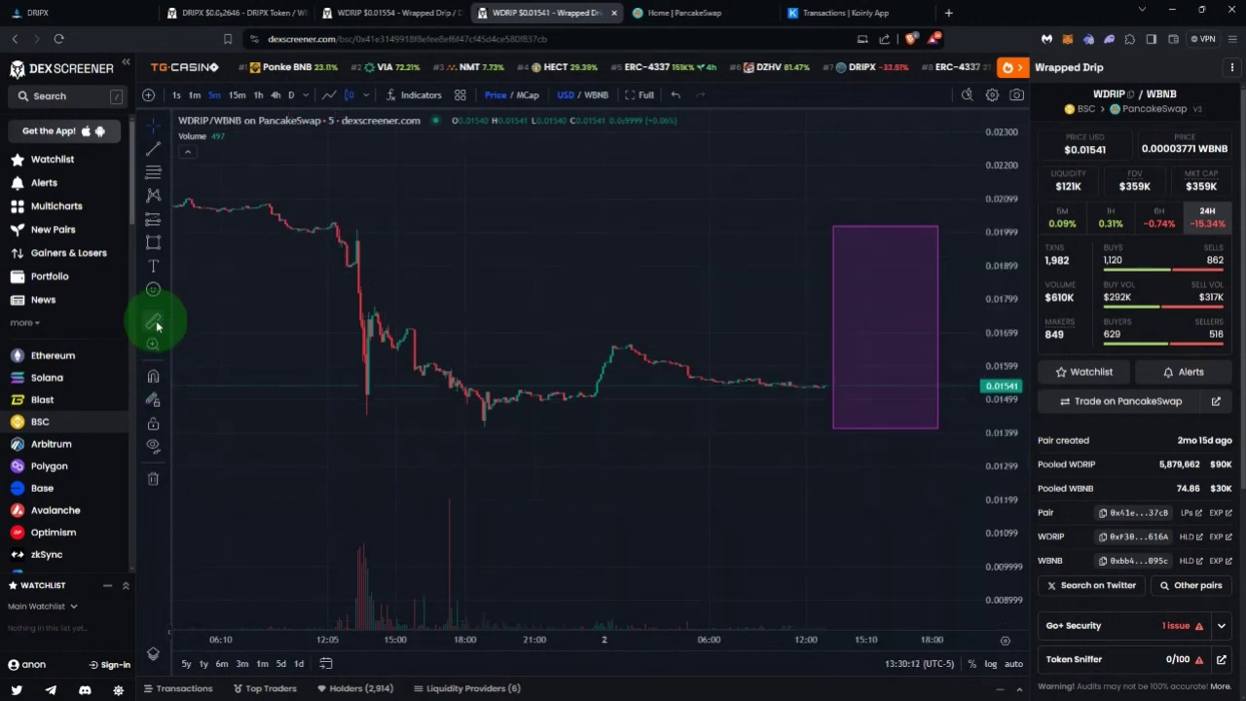
# - Measure from the current WDRIP price down -7.83% to the range low and up 41.57% to about 0.02210
pyautogui.click(152, 321)
pyautogui.click(813, 387)
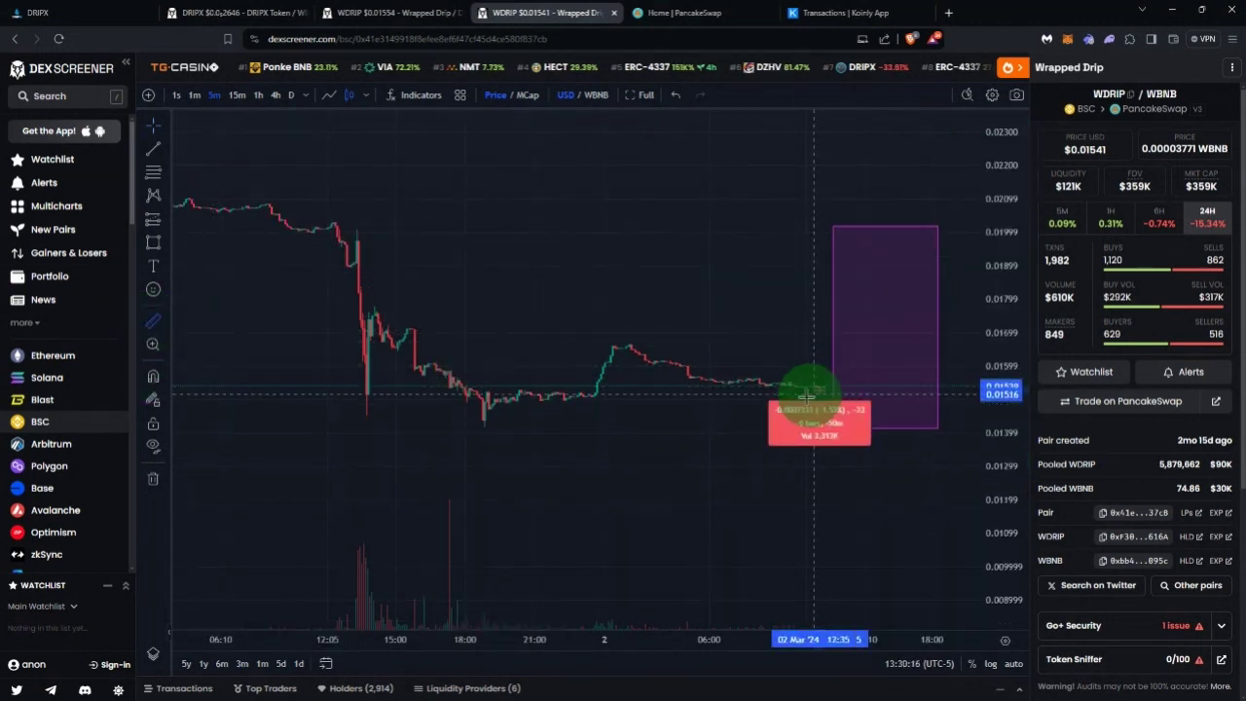
pyautogui.moveTo(810, 394); pyautogui.dragTo(452, 426)
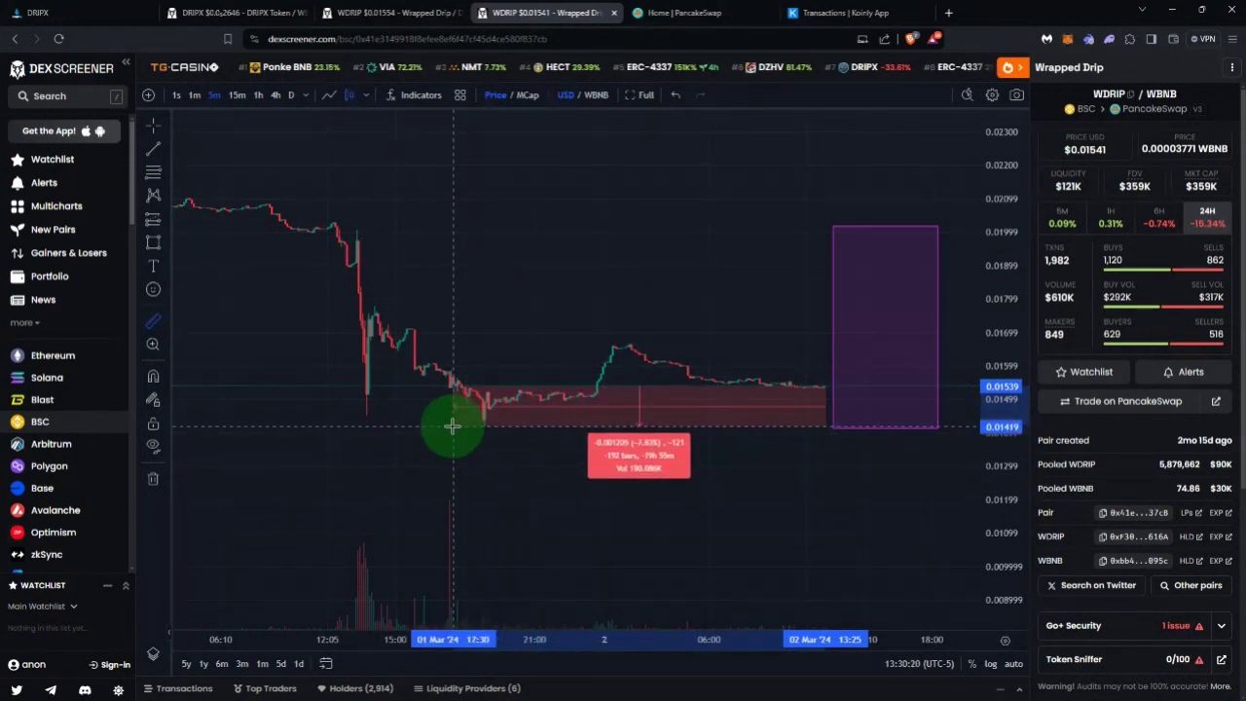
pyautogui.moveTo(453, 425); pyautogui.dragTo(667, 165)
# - In PancakeSwap, start a new BNB V3 liquidity position via Trade > Liquidity and open the token list for the CAKE slot
pyautogui.hotkey('ctrl', 'Tab')
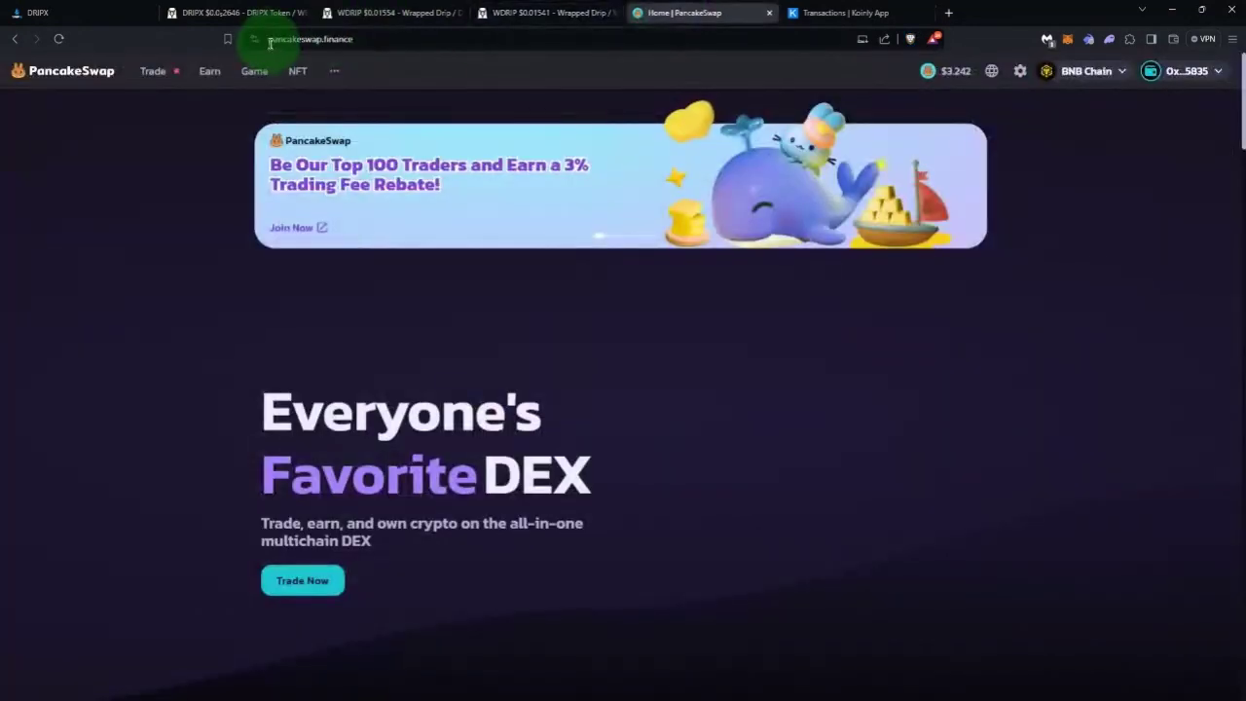
pyautogui.moveTo(155, 82)
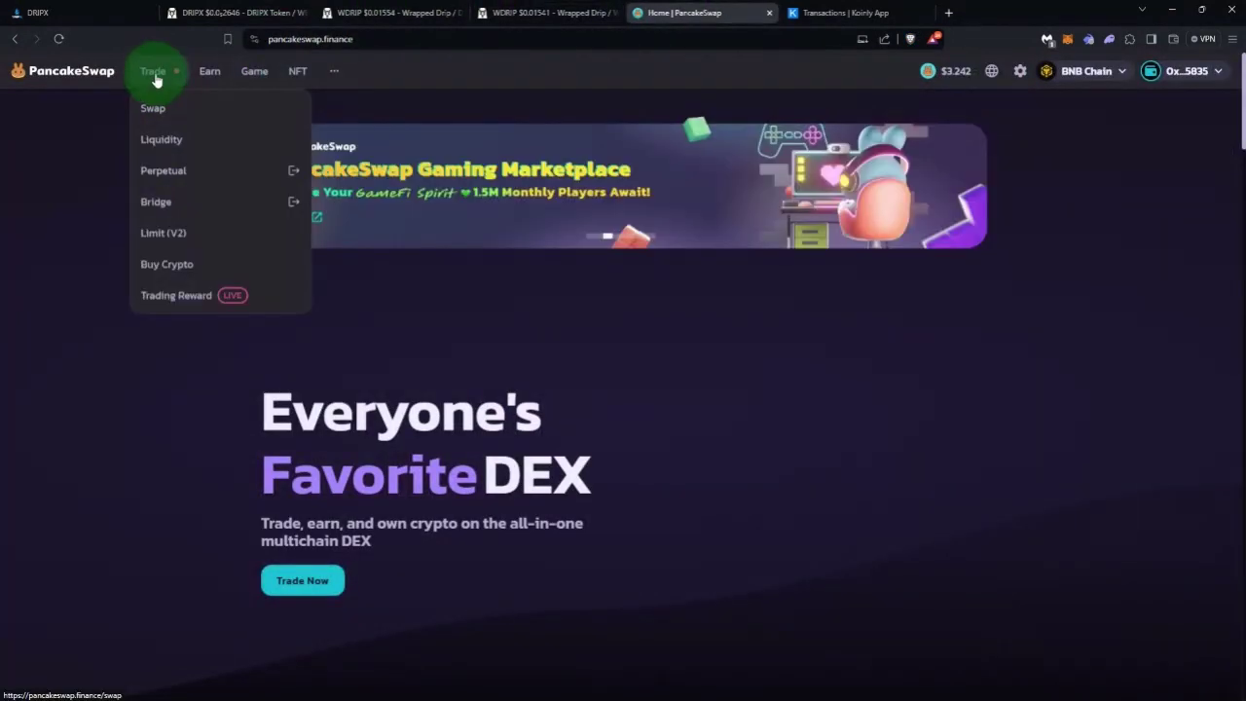
pyautogui.click(153, 146)
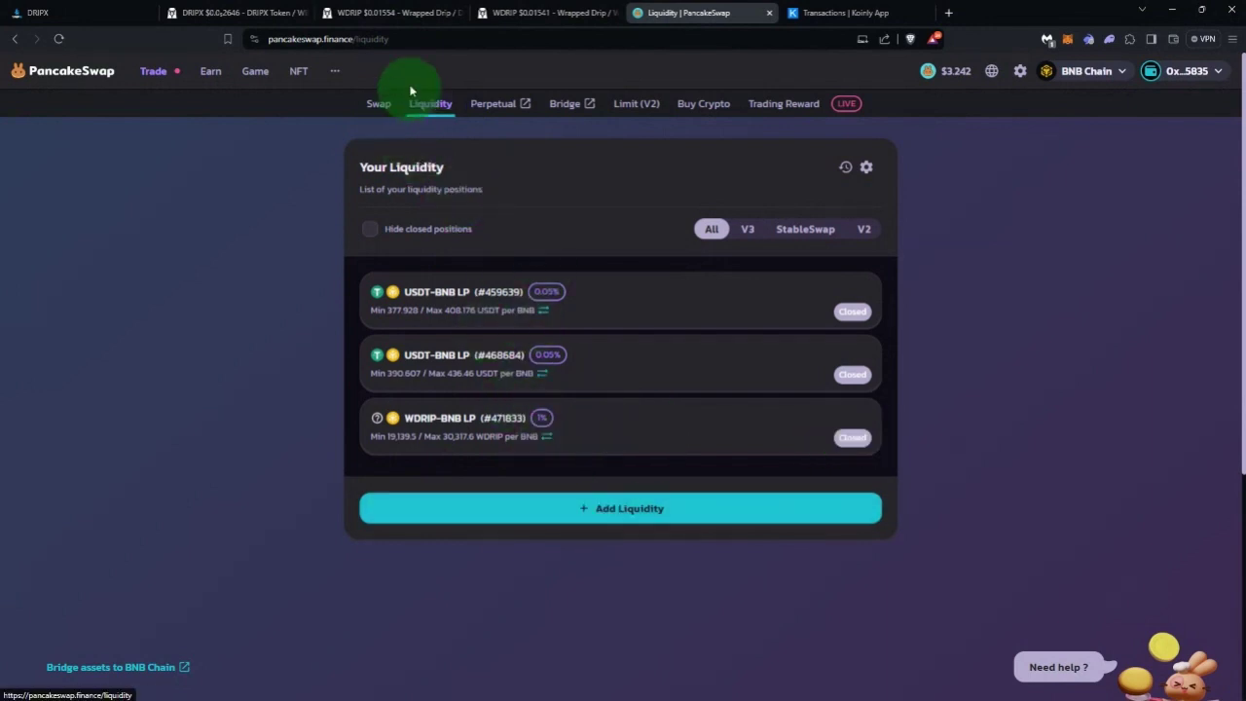
pyautogui.click(593, 512)
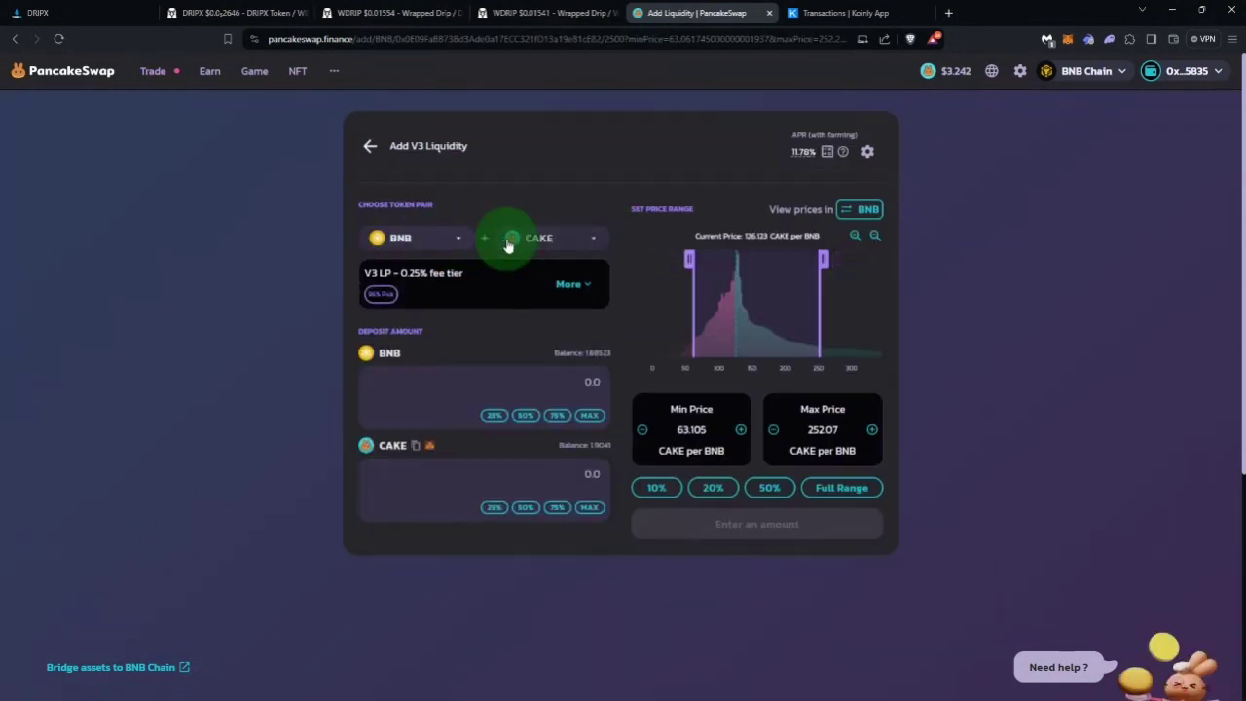
pyautogui.click(592, 241)
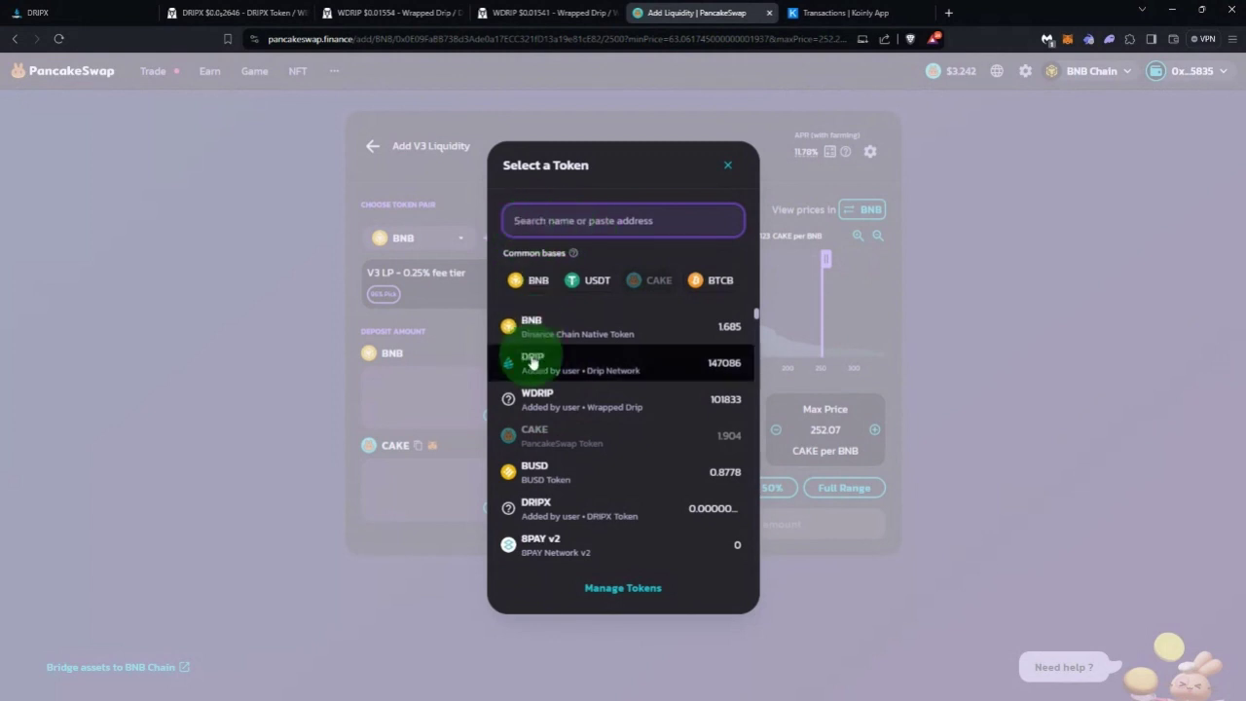
# - Close the Select a Token list and return to the WDRIP/WBNB DEX Screener tab
pyautogui.click(724, 174)
pyautogui.click(506, 13)
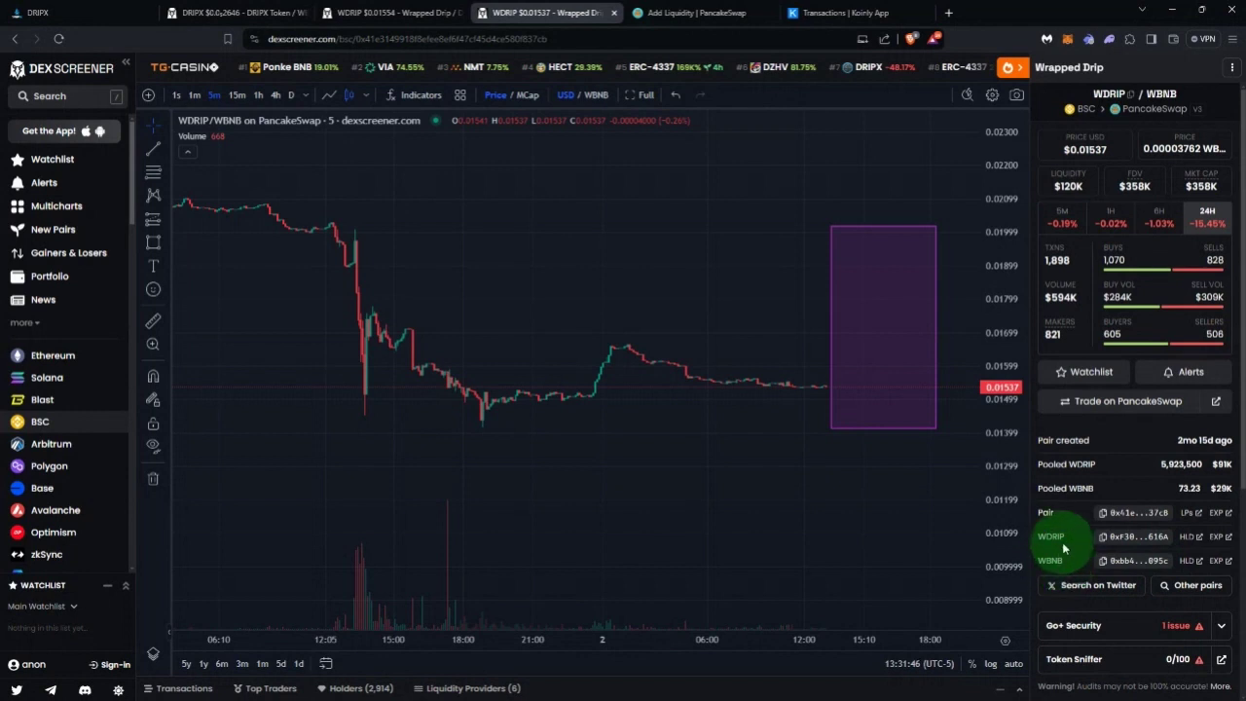
# - Copy the WDRIP contract address and reopen PancakeSwap's token list to replace CAKE
pyautogui.click(1122, 545)
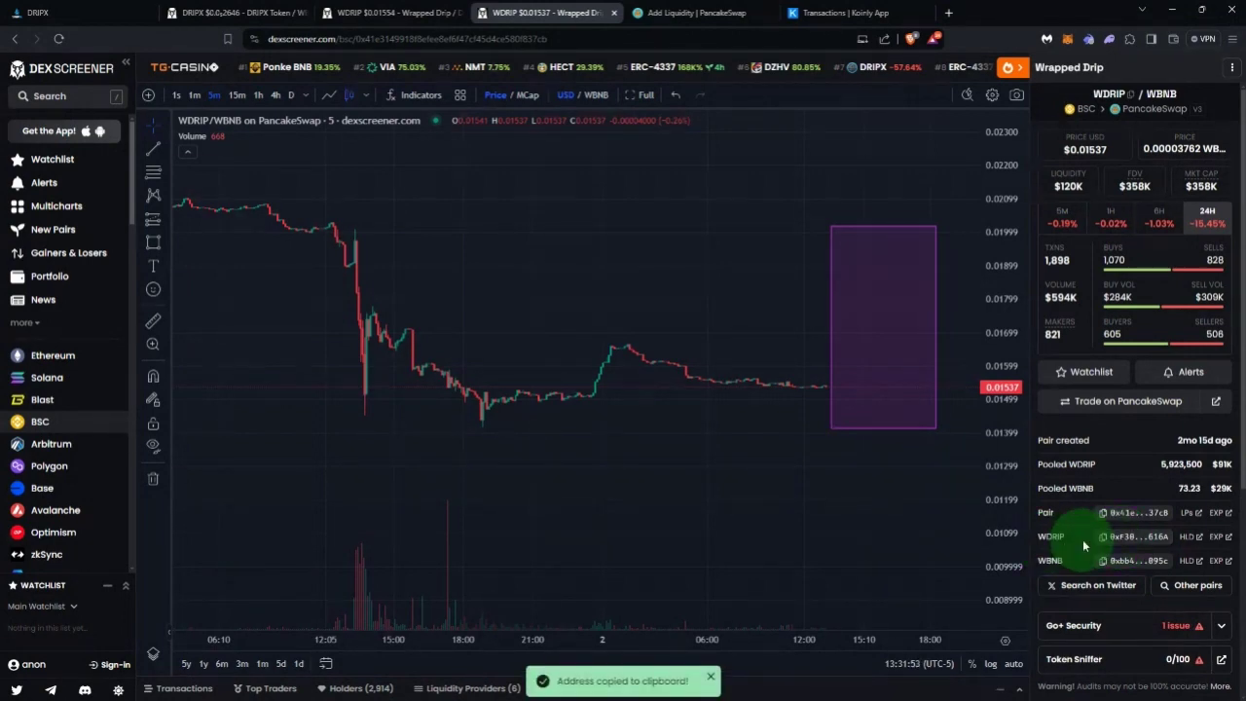
pyautogui.hotkey('ctrl', 'Tab')
pyautogui.click(541, 244)
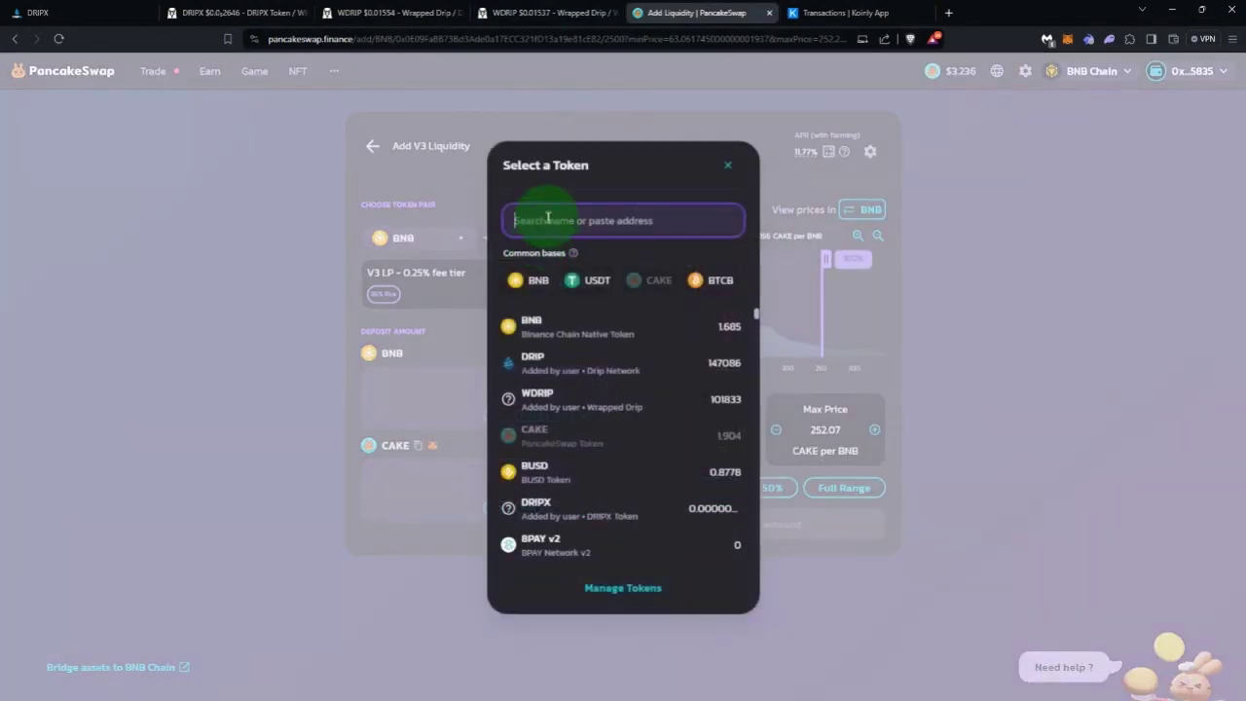
# - Search by the pasted WDRIP contract address and pick WDRIP as the second token
pyautogui.hotkey('ctrl', 'v')
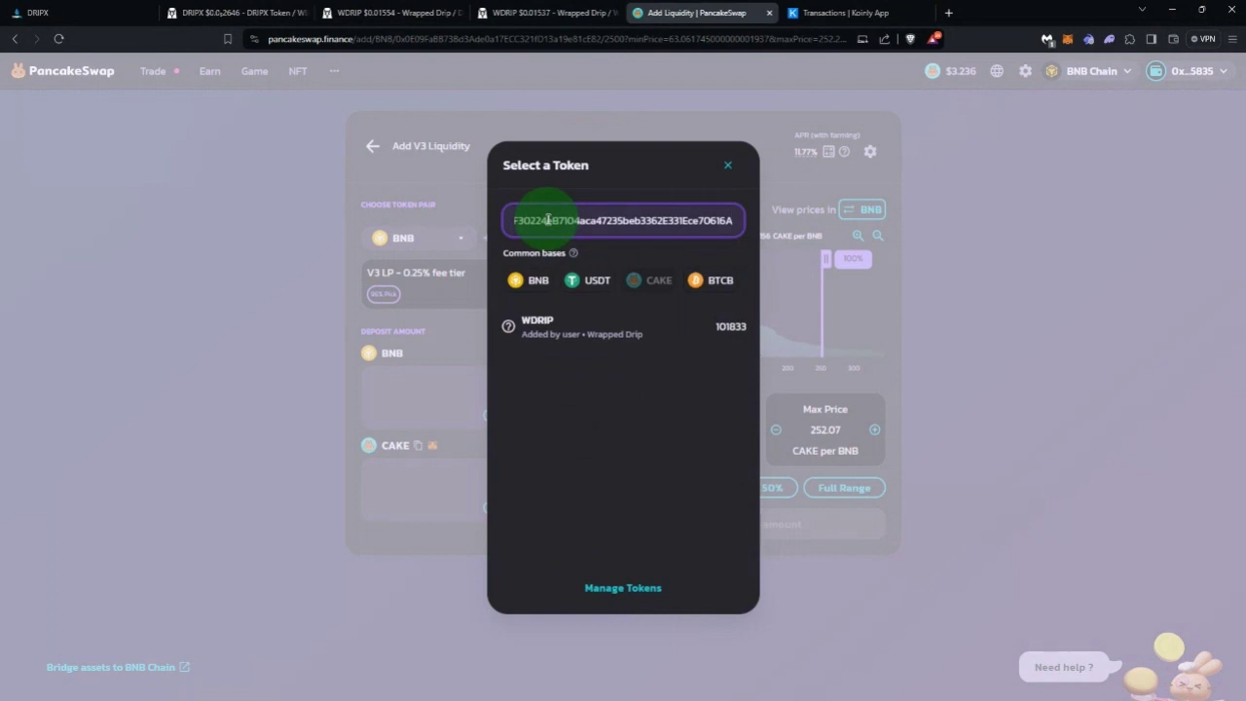
pyautogui.click(556, 329)
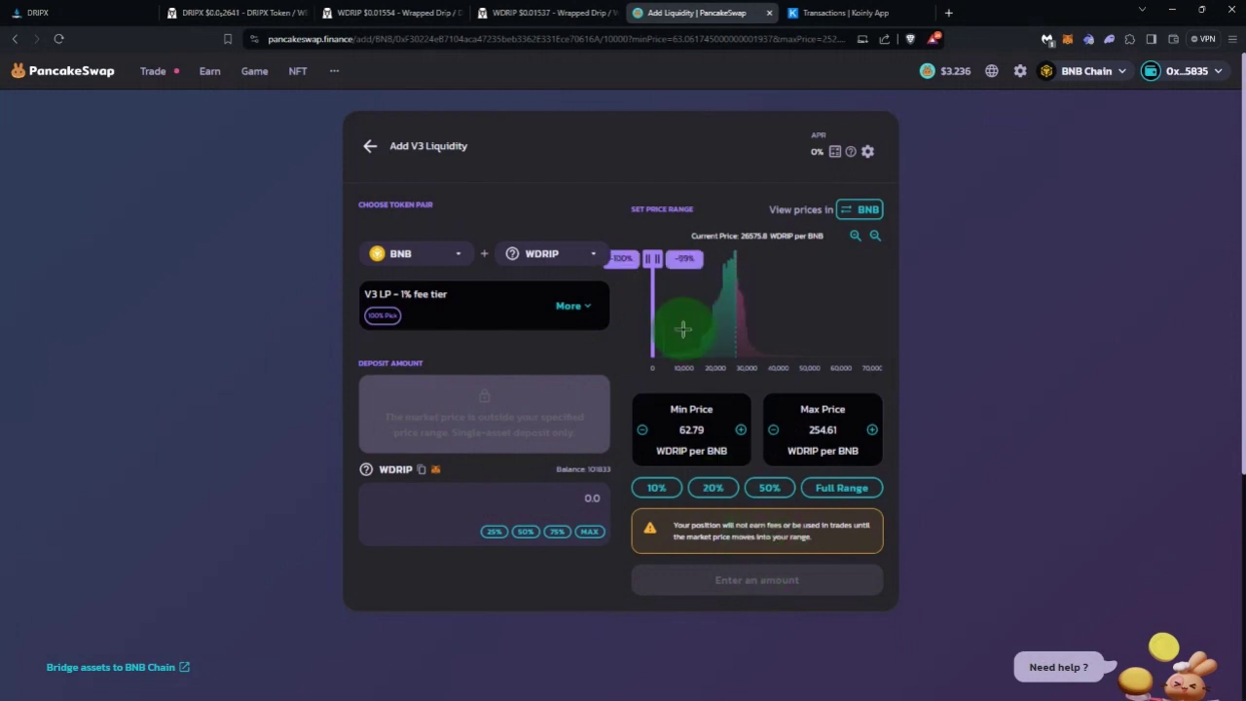
# - Apply the 10% range preset, giving 23849–29129 WDRIP per BNB at the 1% fee tier
pyautogui.click(670, 496)
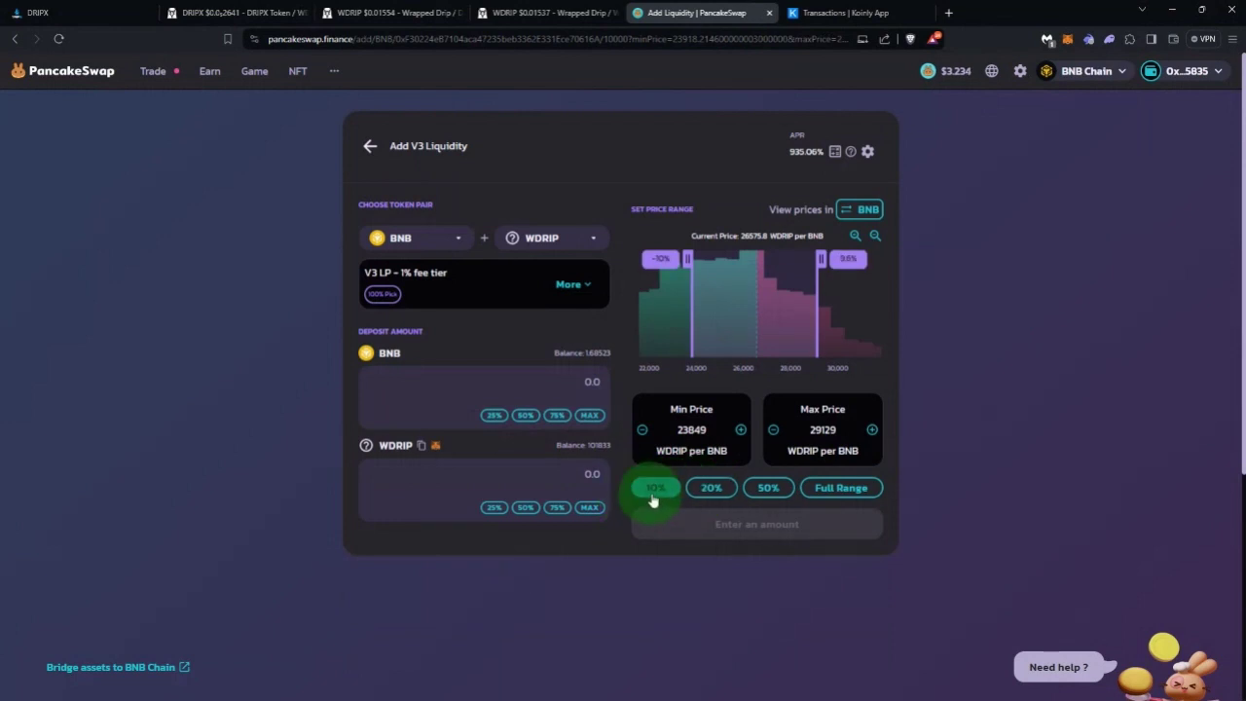
pyautogui.click(693, 263)
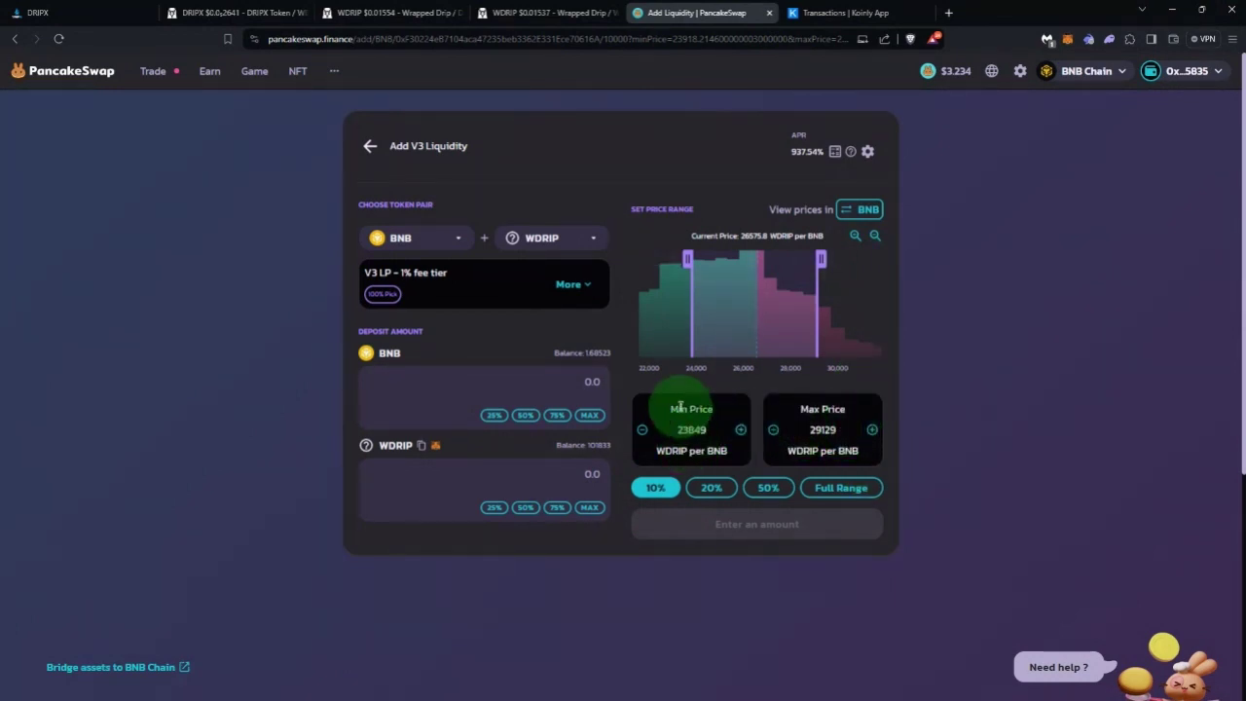
pyautogui.click(708, 430)
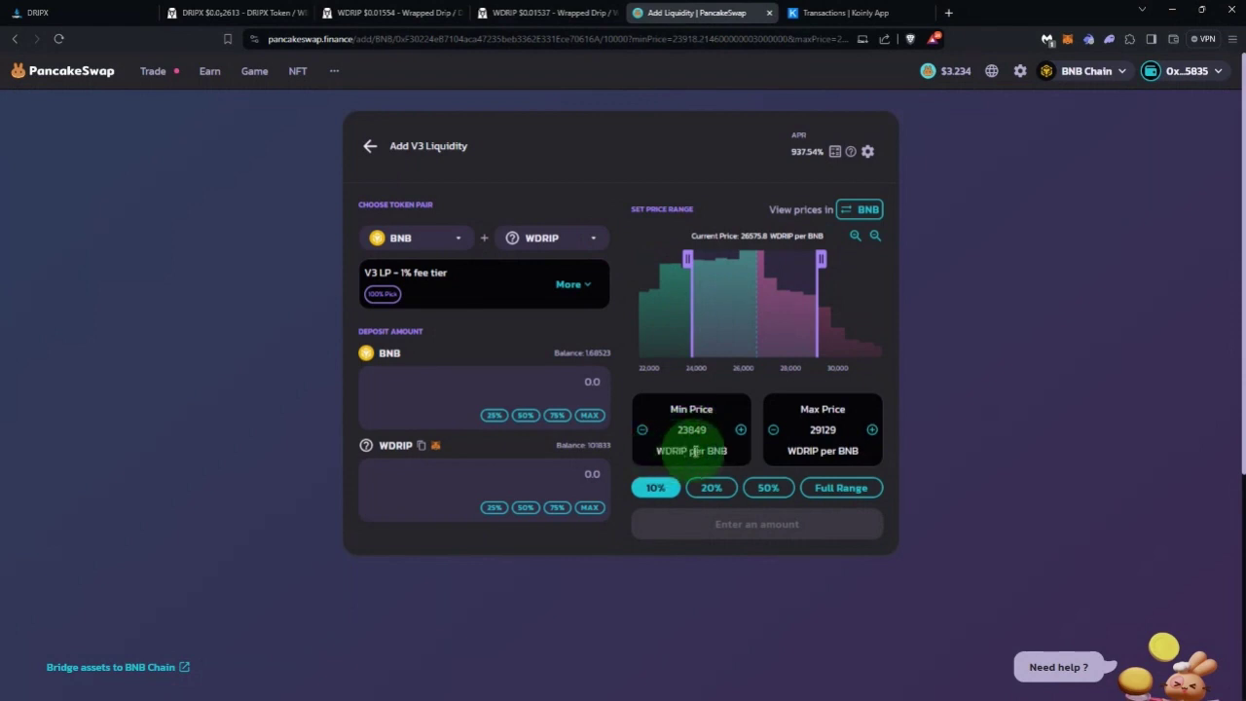
# - Show the range in BNB per WDRIP, reading 0.00003433–0.000041931
pyautogui.click(857, 212)
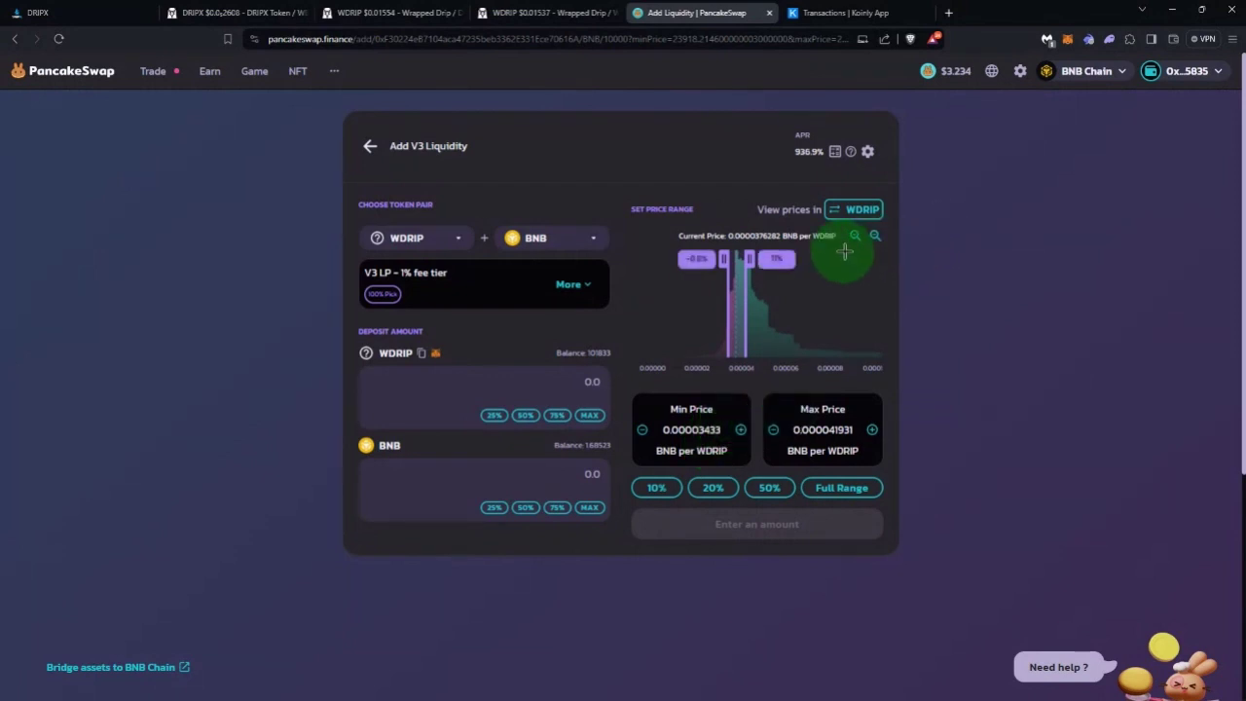
# - Switch to the DEX Screener WDRIP chart tab
pyautogui.click(531, 16)
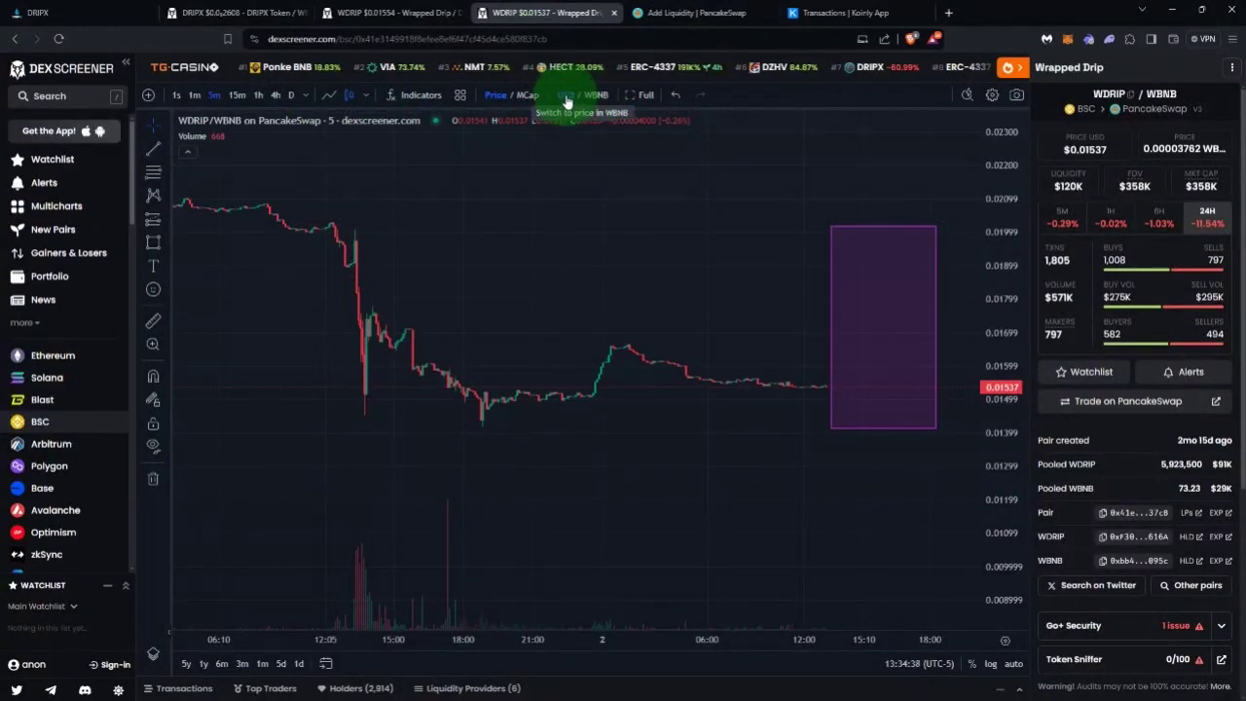
# - Price the DEX Screener WDRIP chart in WBNB instead of USD
pyautogui.click(593, 97)
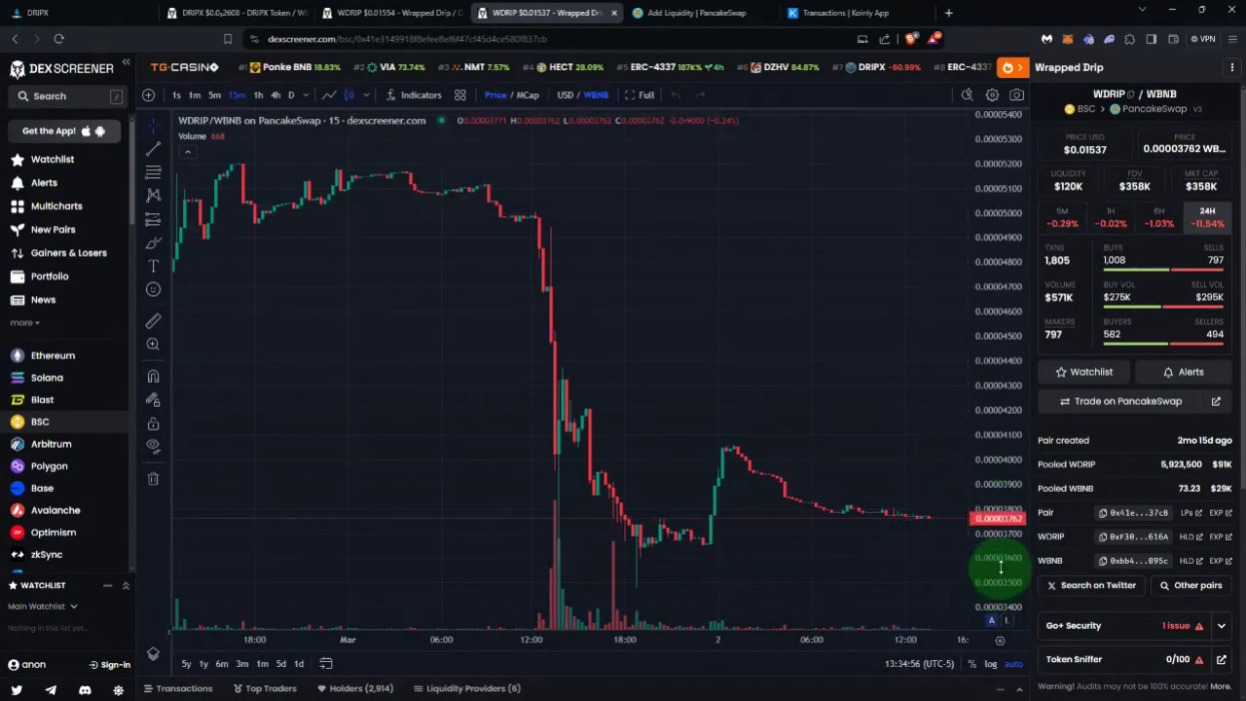
# - Go back to the PancakeSwap Add V3 Liquidity page, current price 0.0000376282 BNB per WDRIP
pyautogui.click(696, 13)
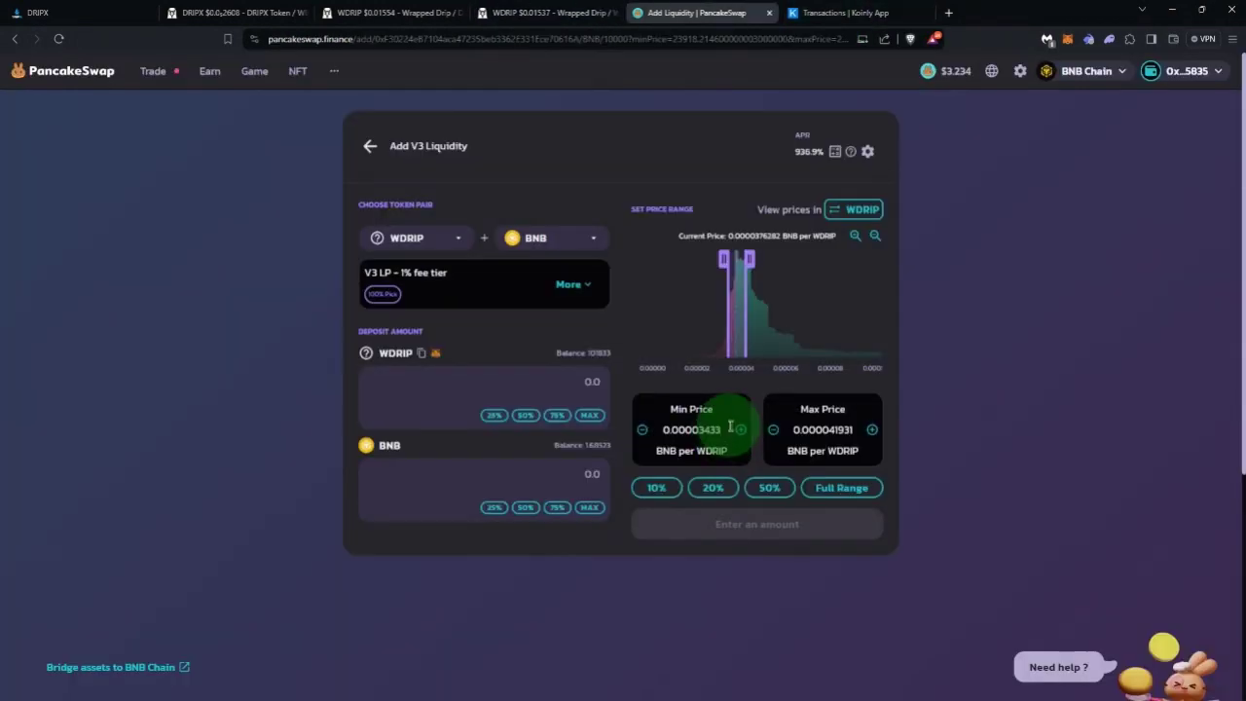
# - Zoom the range chart and drag the upper bound up to 0.000057743 BNB per WDRIP
pyautogui.click(857, 238)
pyautogui.click(857, 237)
pyautogui.moveTo(667, 320); pyautogui.dragTo(652, 315)
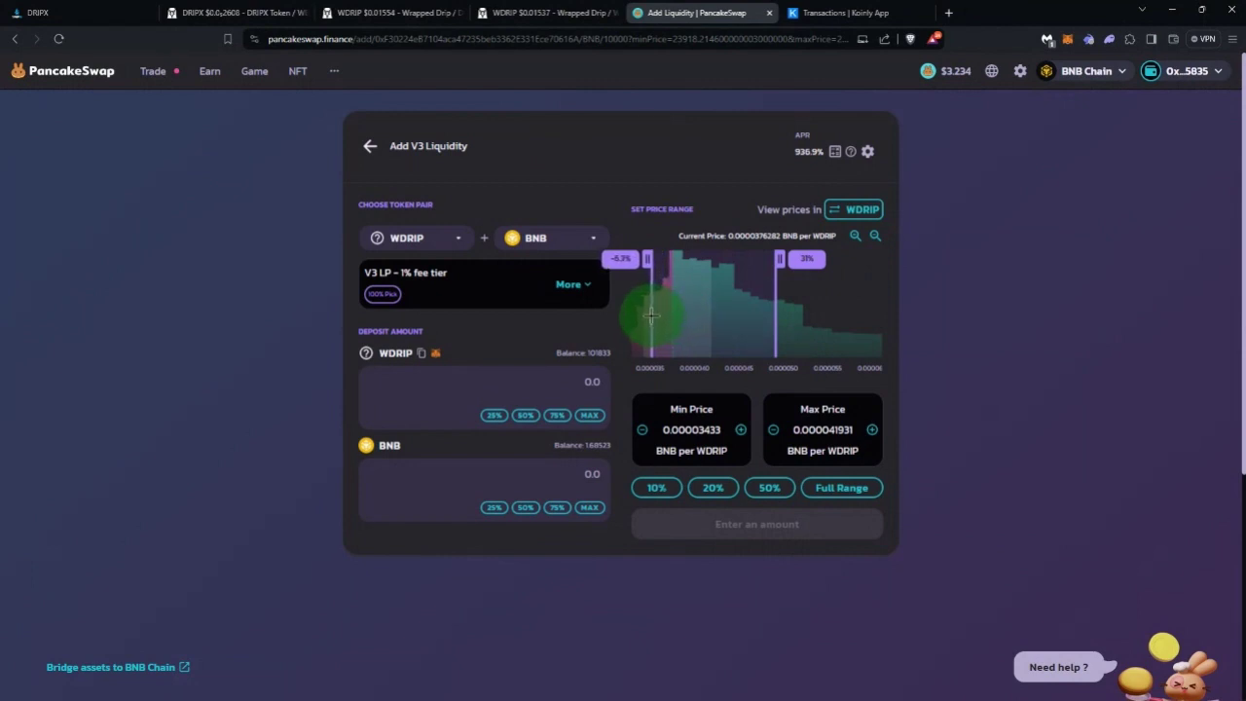
pyautogui.moveTo(779, 259); pyautogui.dragTo(876, 261)
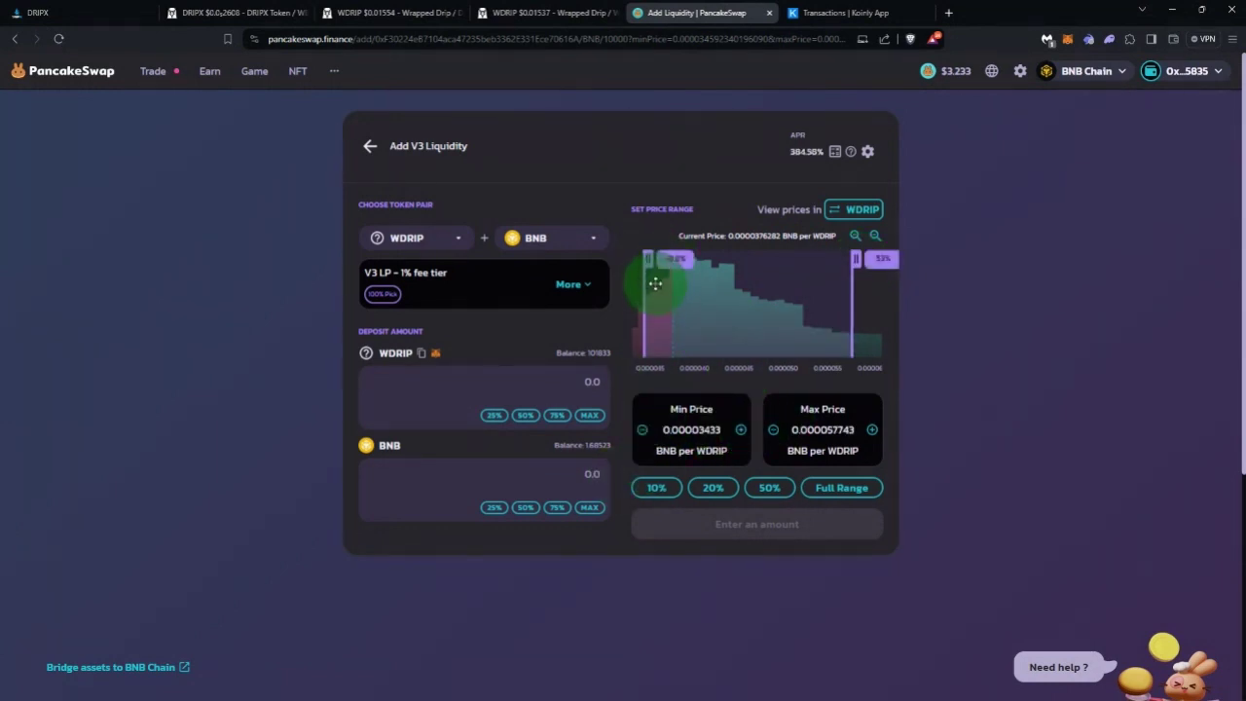
# - Restore the minimum price to 0.00003433 and deposit the full WDRIP balance (~101832.67)
pyautogui.click(740, 430)
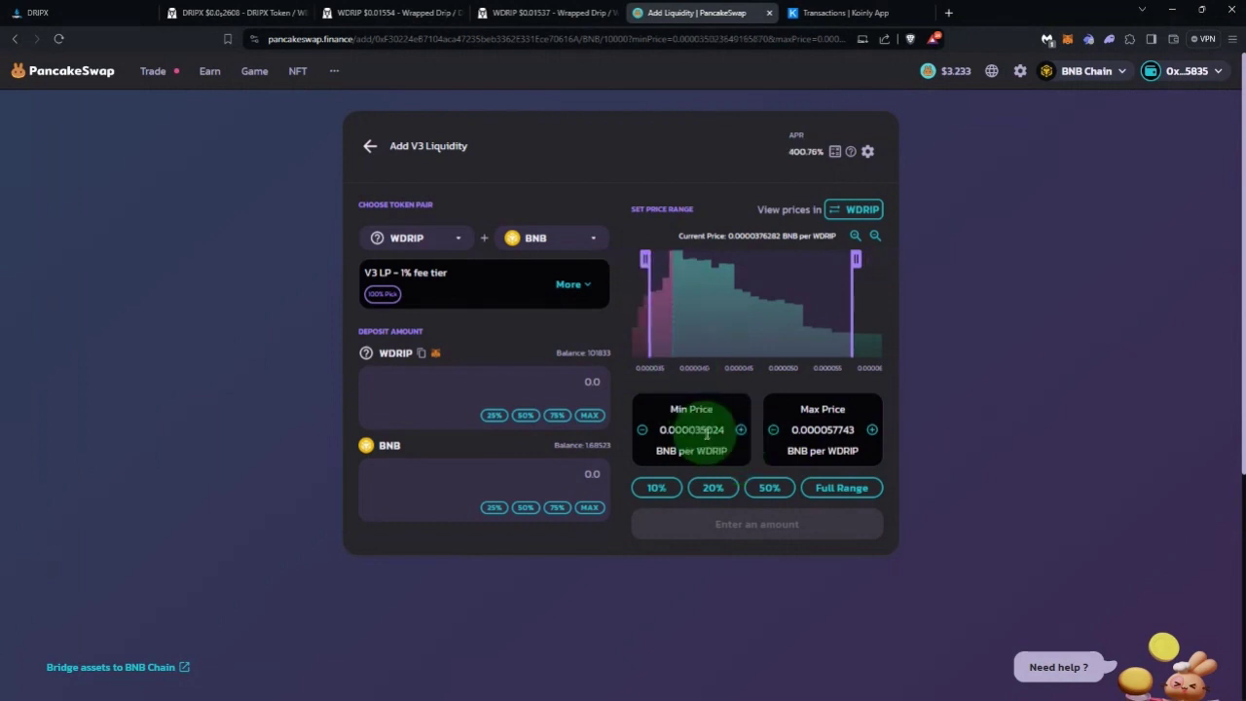
pyautogui.moveTo(701, 431); pyautogui.dragTo(774, 429)
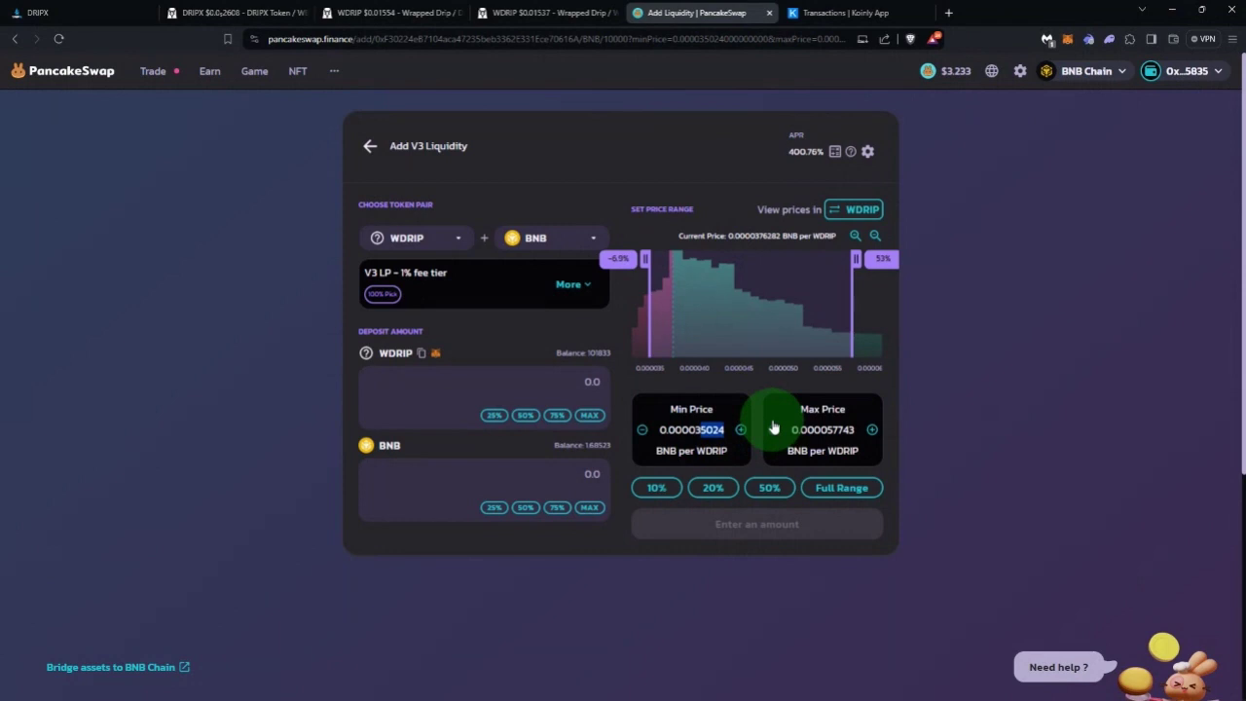
pyautogui.click(675, 270)
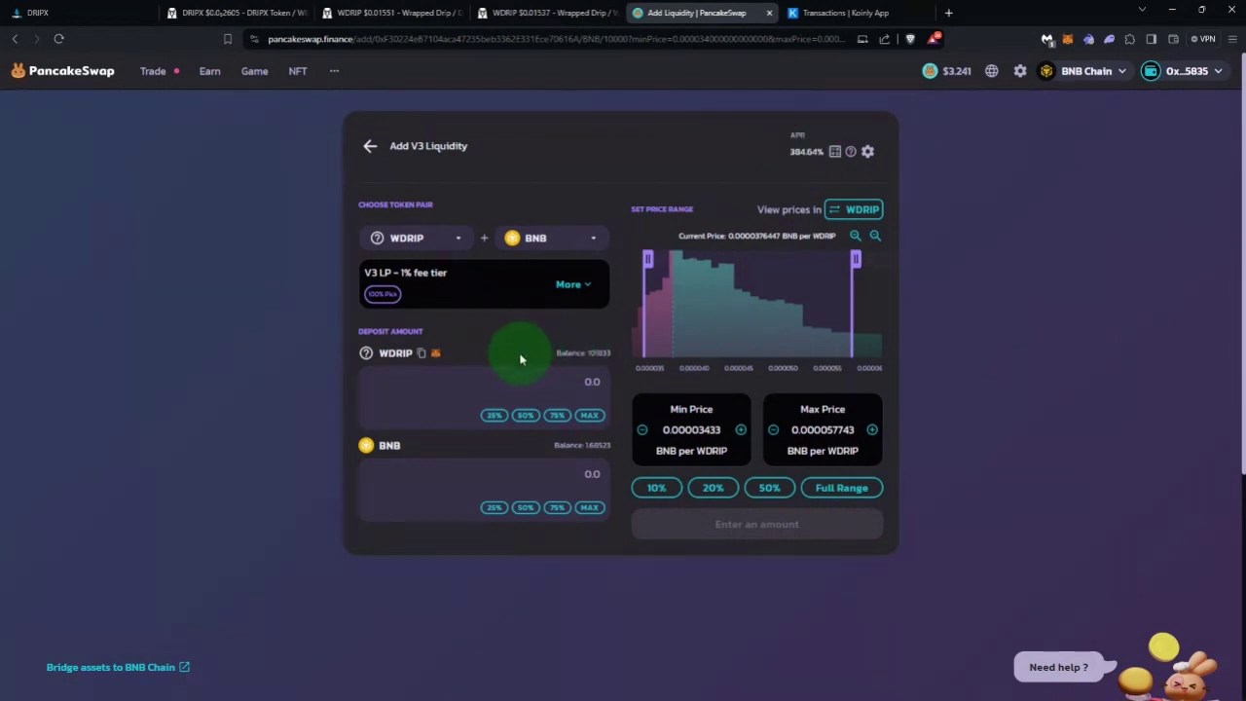
pyautogui.click(590, 417)
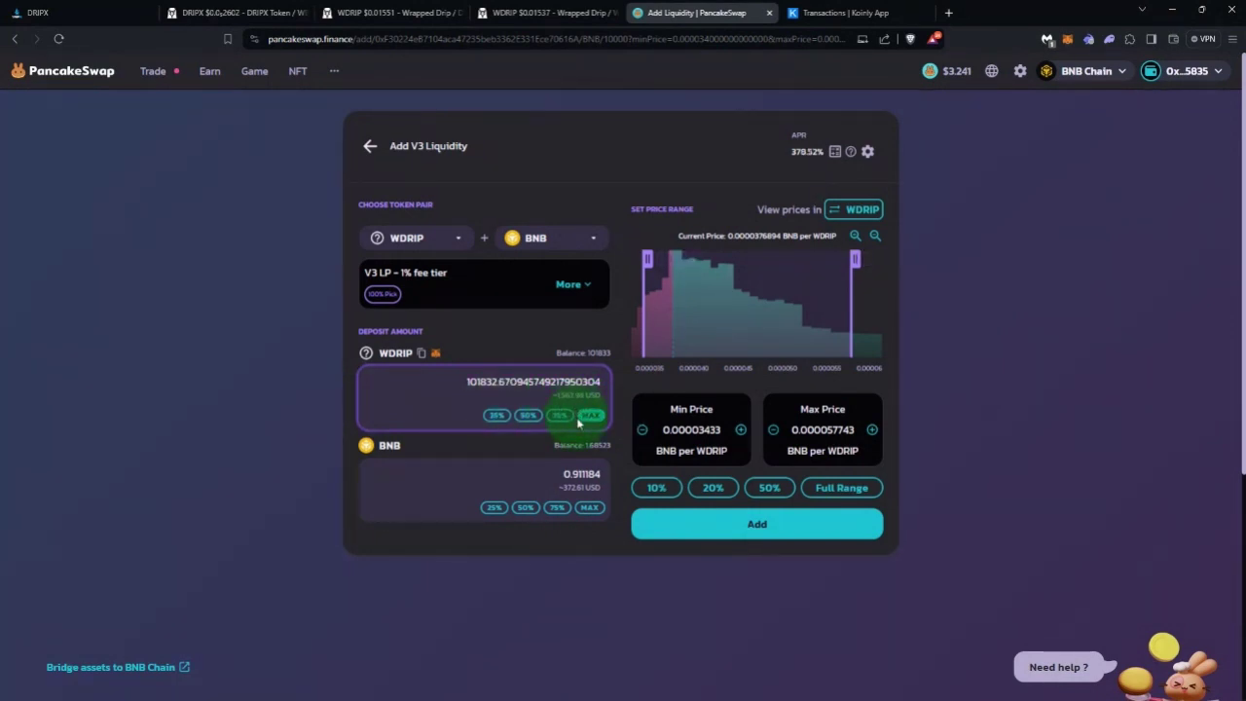
# - Switch to the DEX Screener WDRIP/WBNB chart, priced at 0.00003768 WBNB
pyautogui.hotkey('ctrl', 'shift', 'Tab')
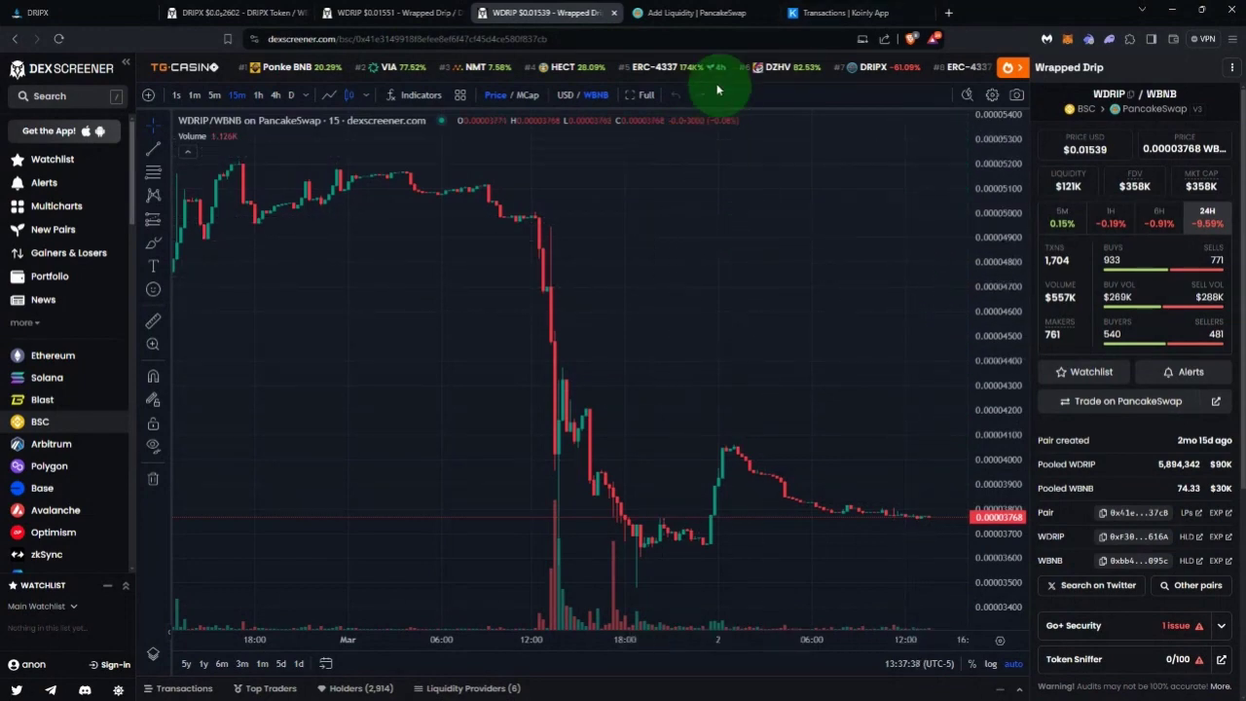
# - Return to the PancakeSwap form, its BNB side recalculated to 0.905502 against the full WDRIP balance
pyautogui.click(696, 12)
pyautogui.click(745, 521)
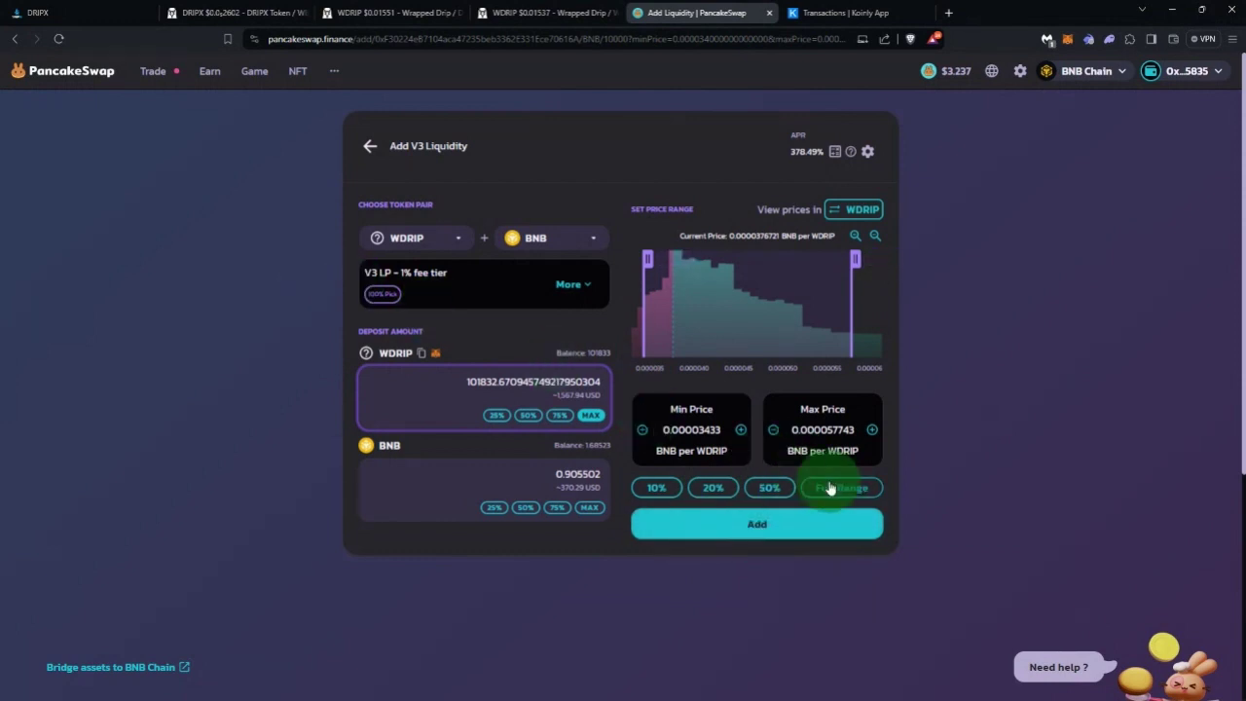
# - Open the add confirmation, cancel the Rabby signing request, close it, and return to DEX Screener
pyautogui.click(745, 536)
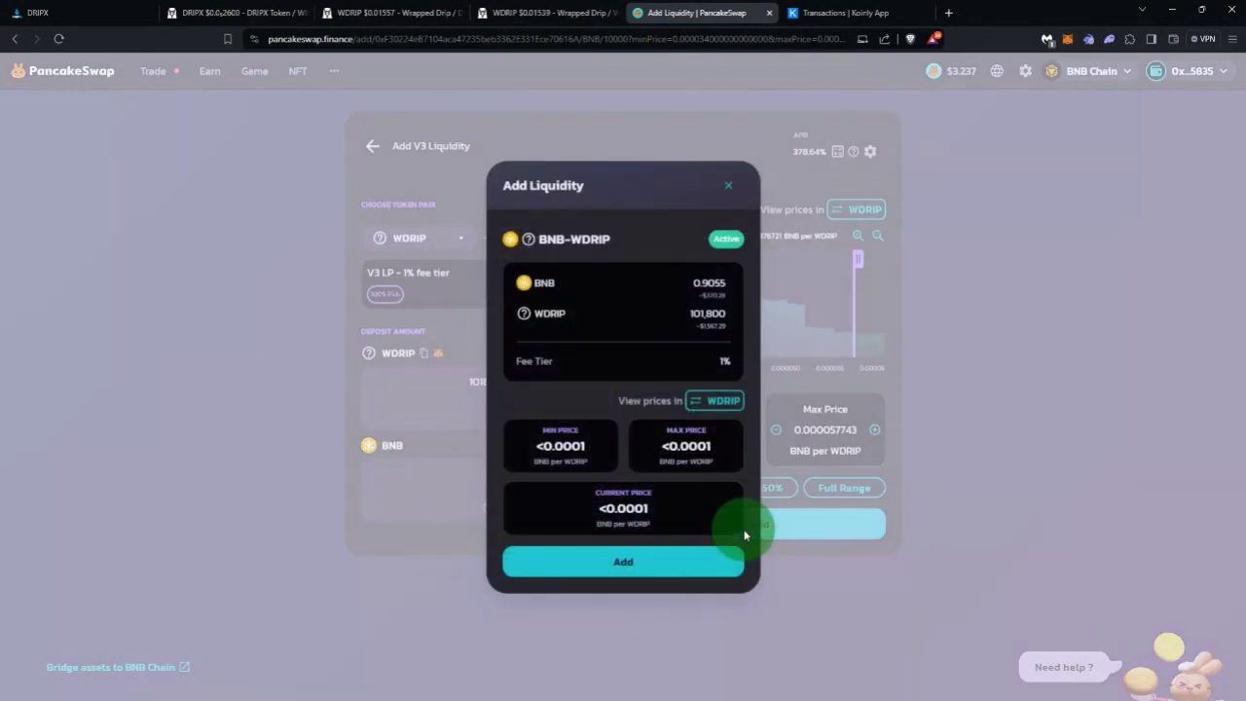
pyautogui.click(628, 562)
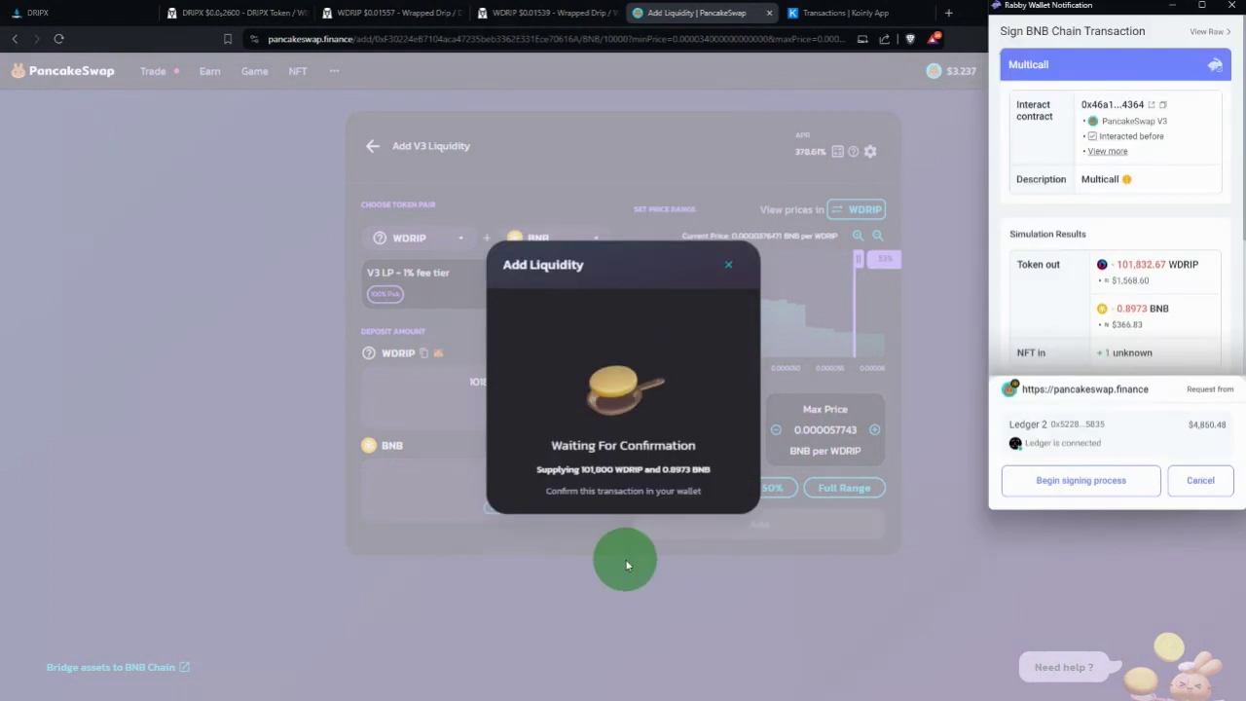
pyautogui.click(1204, 480)
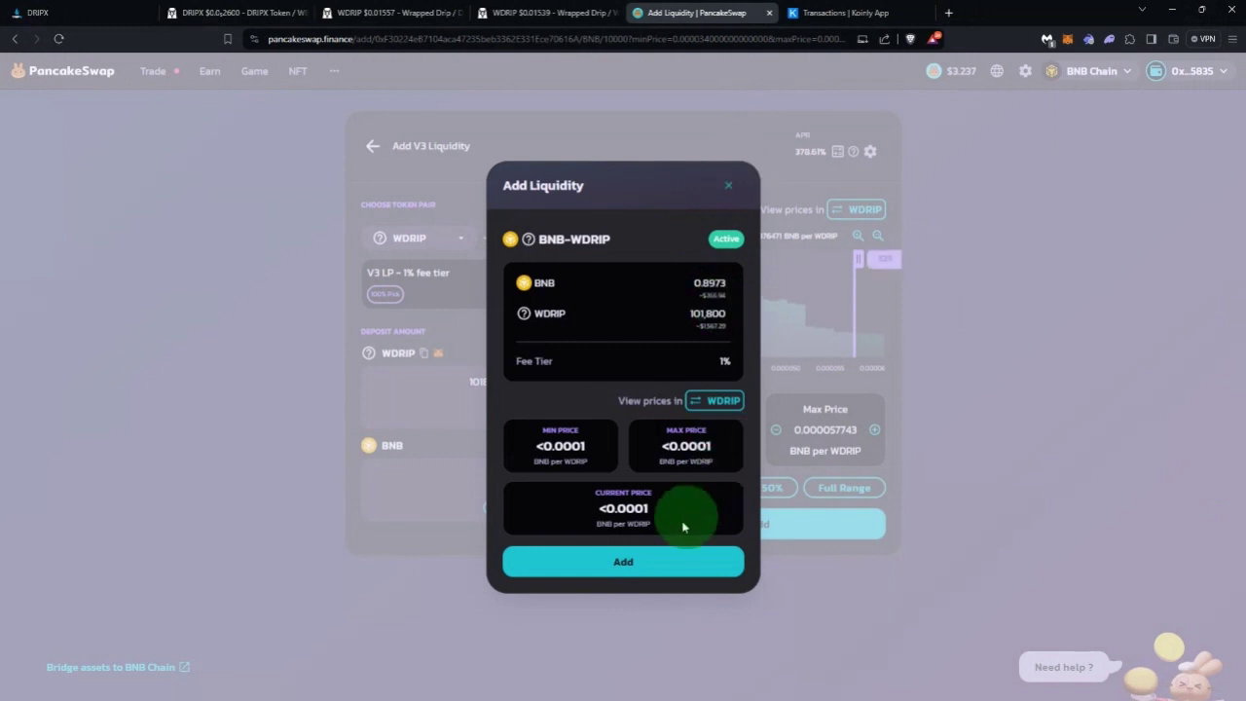
pyautogui.click(728, 186)
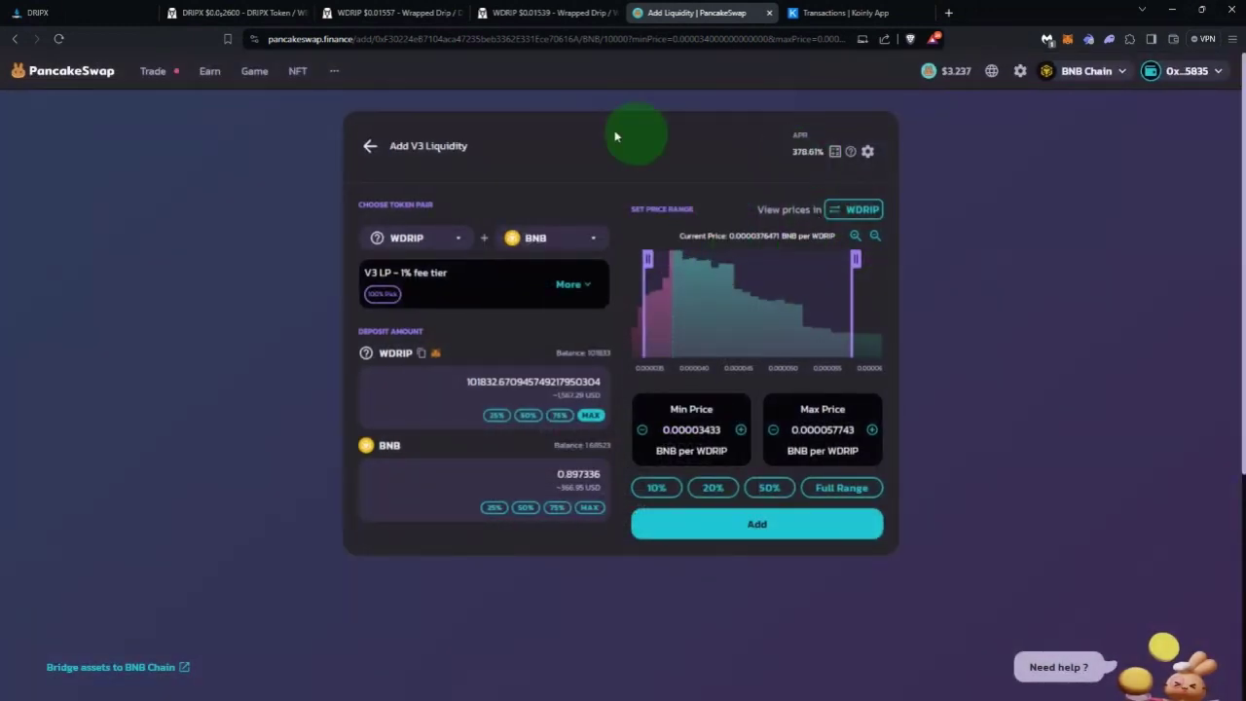
pyautogui.hotkey('ctrl', 'shift', 'Tab')
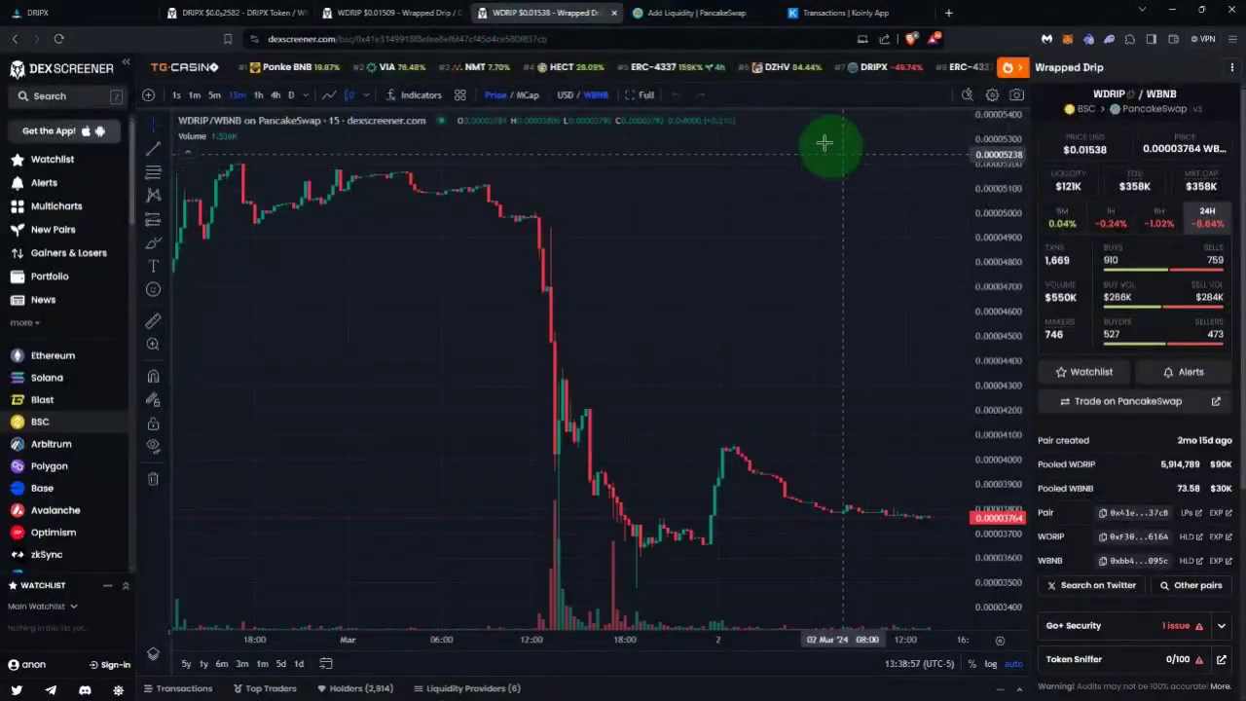
# - Price the chart in USD and delete the purple rectangle drawing
pyautogui.click(570, 97)
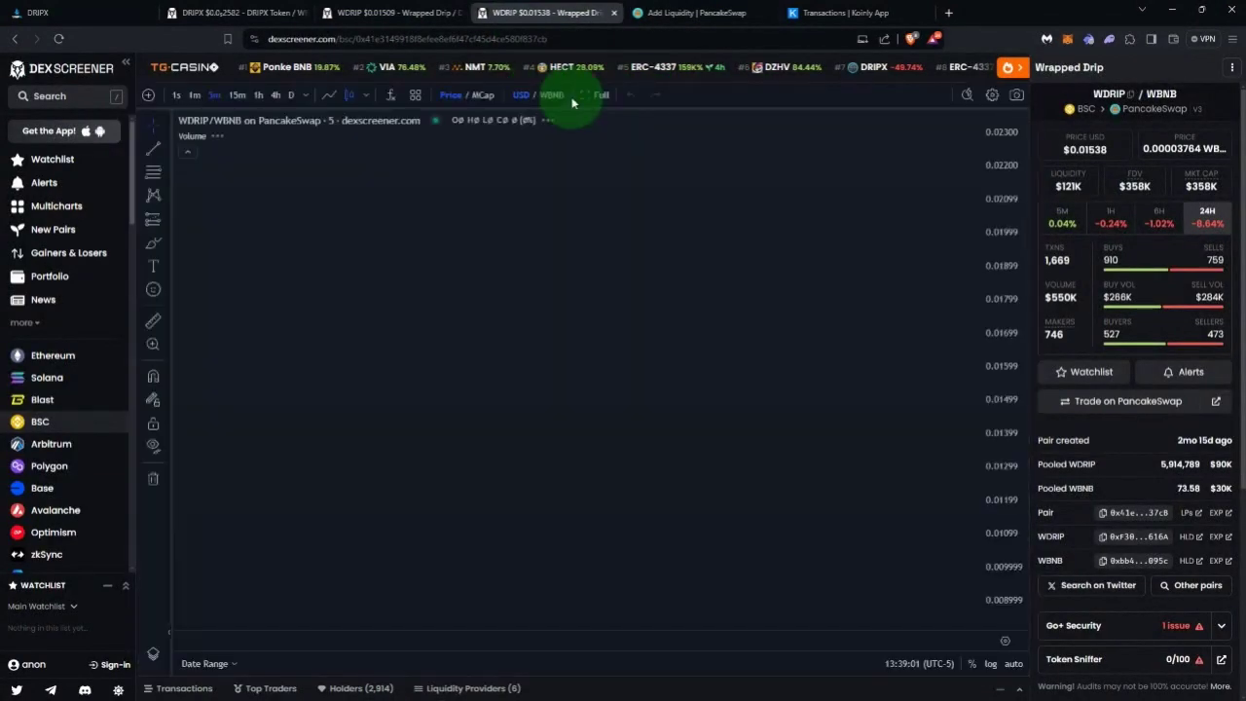
pyautogui.click(834, 340)
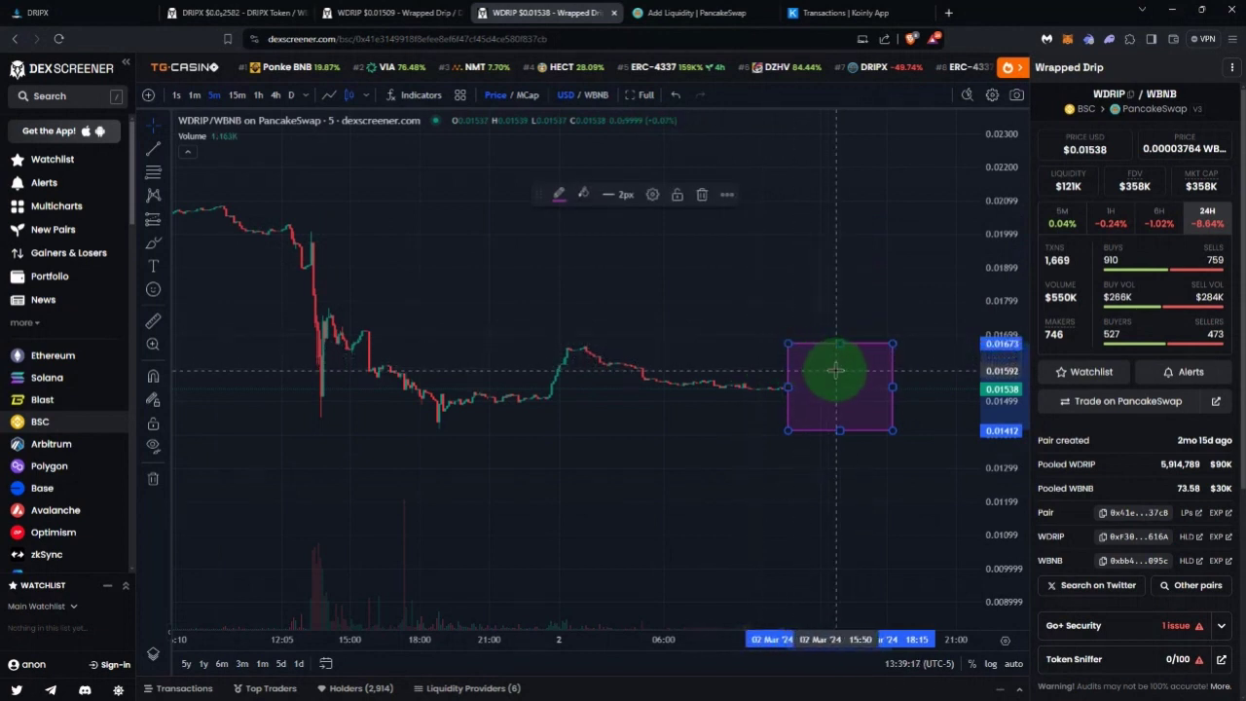
pyautogui.press('Delete')
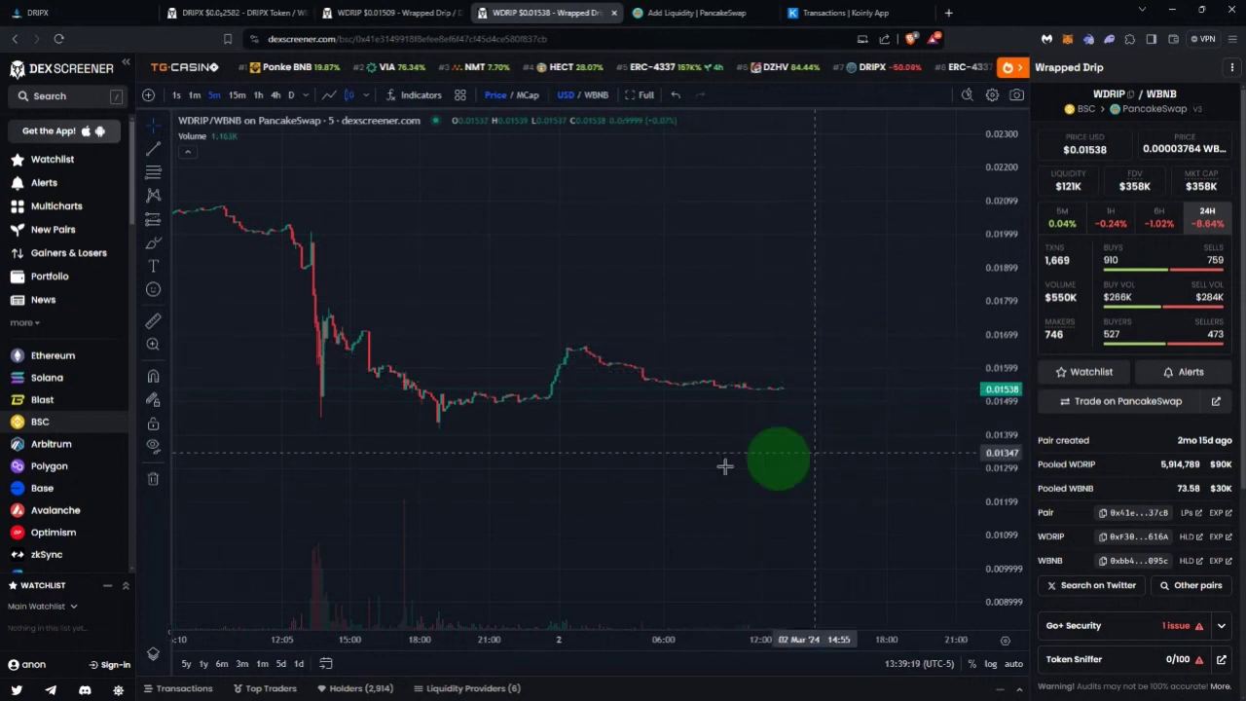
# - Measure the recent WDRIP price swing with the measure tool, then return to PancakeSwap
pyautogui.click(153, 321)
pyautogui.moveTo(781, 389); pyautogui.dragTo(538, 345)
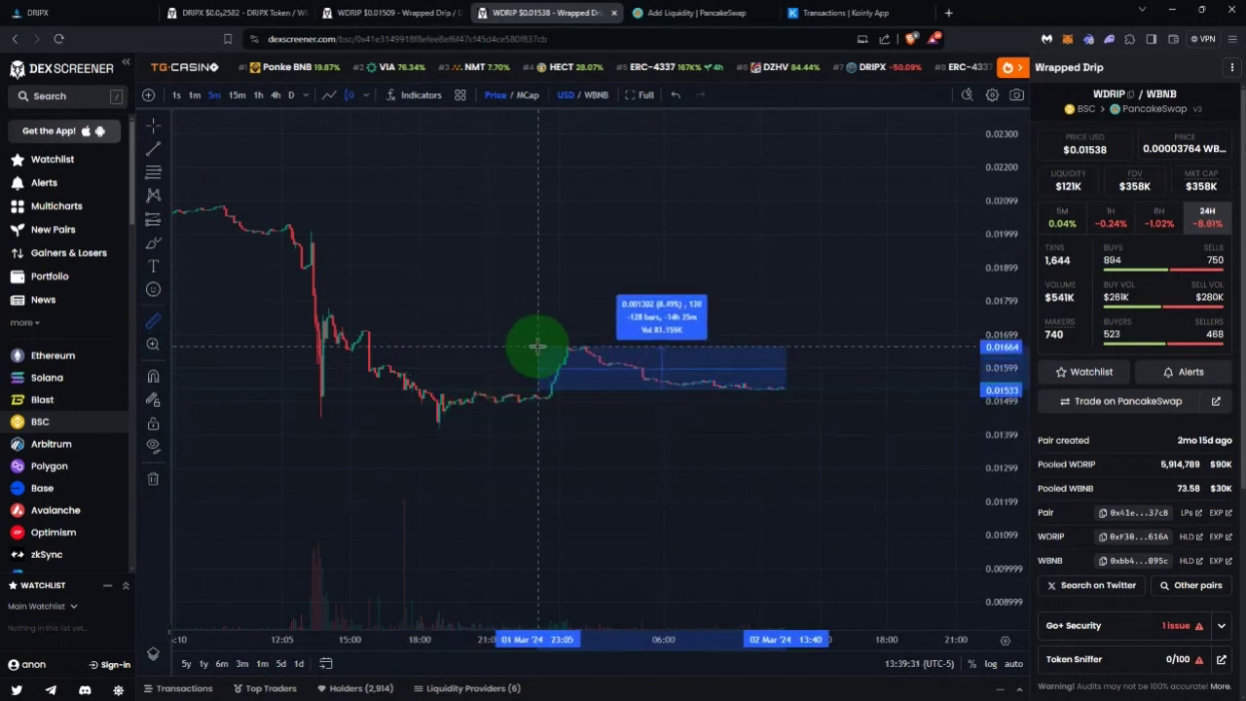
pyautogui.moveTo(538, 345)
pyautogui.mouseDown()
pyautogui.moveTo(541, 324)
pyautogui.moveTo(548, 341)
pyautogui.moveTo(538, 326)
pyautogui.mouseUp()
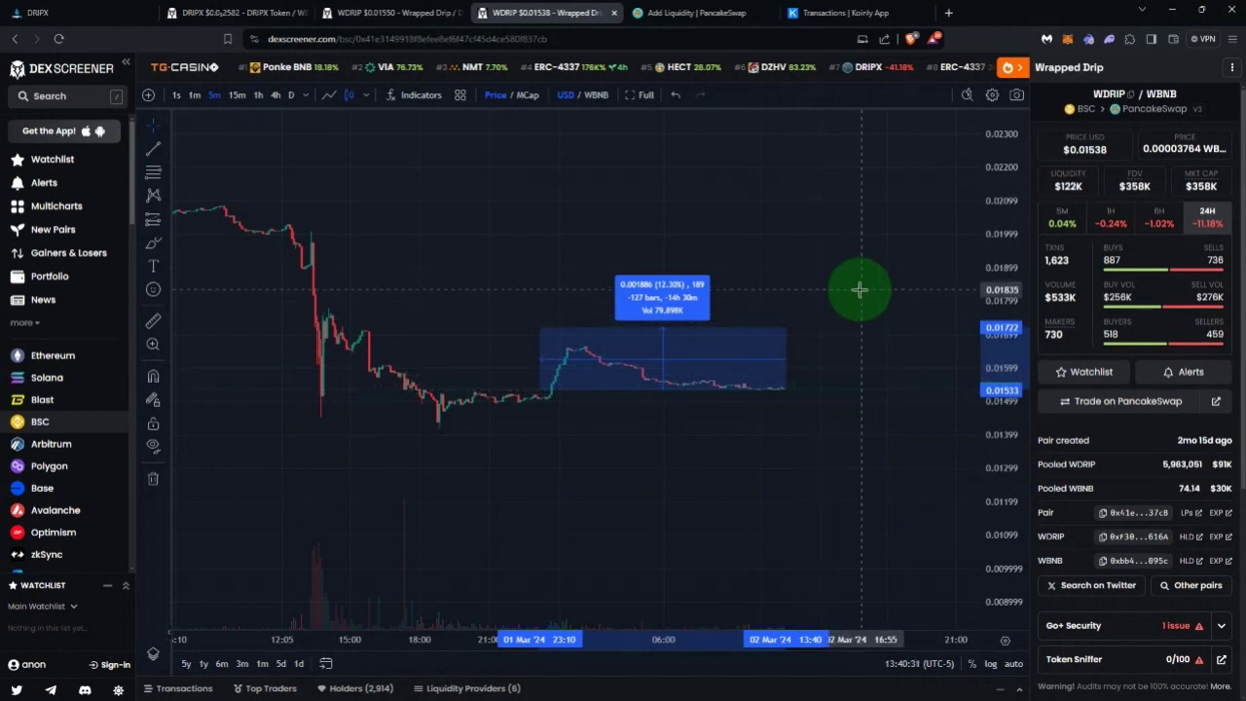
pyautogui.click(681, 13)
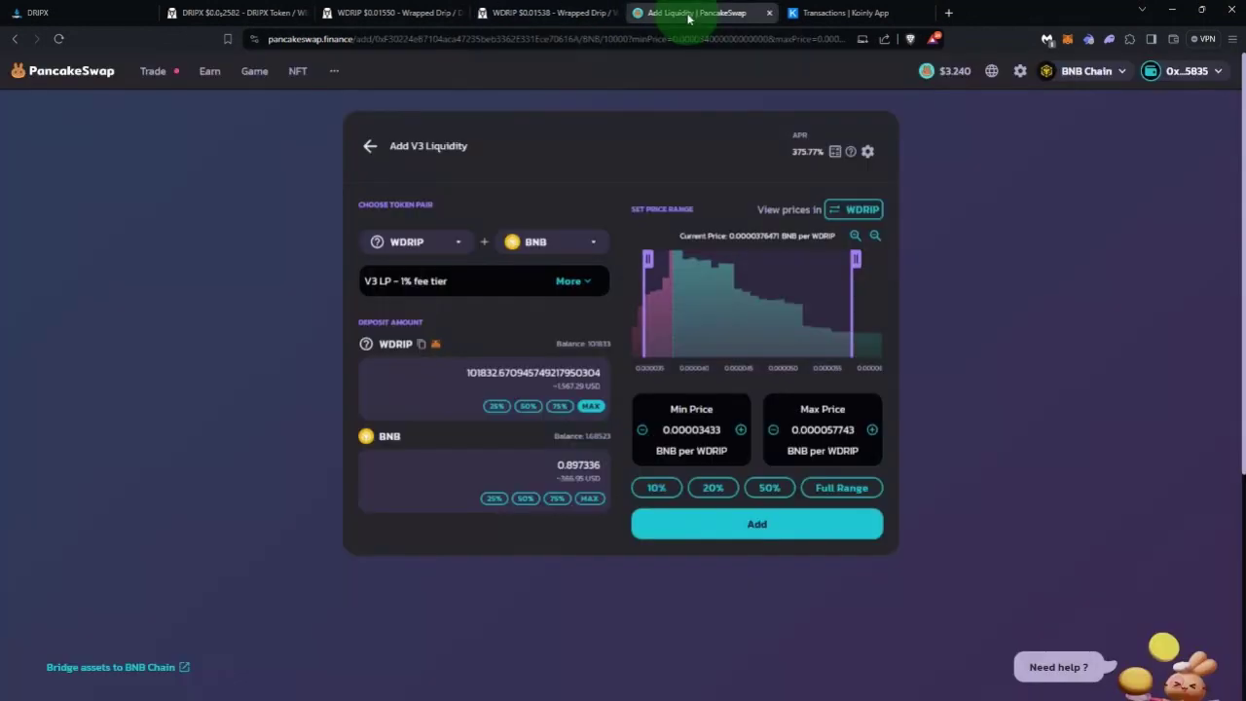